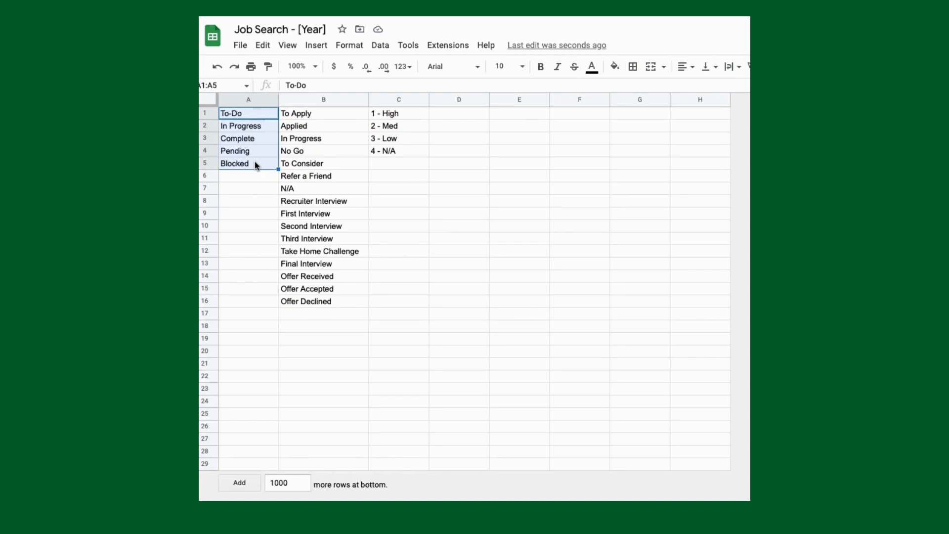
{"action": "left_click", "coordinate": [257, 115]}
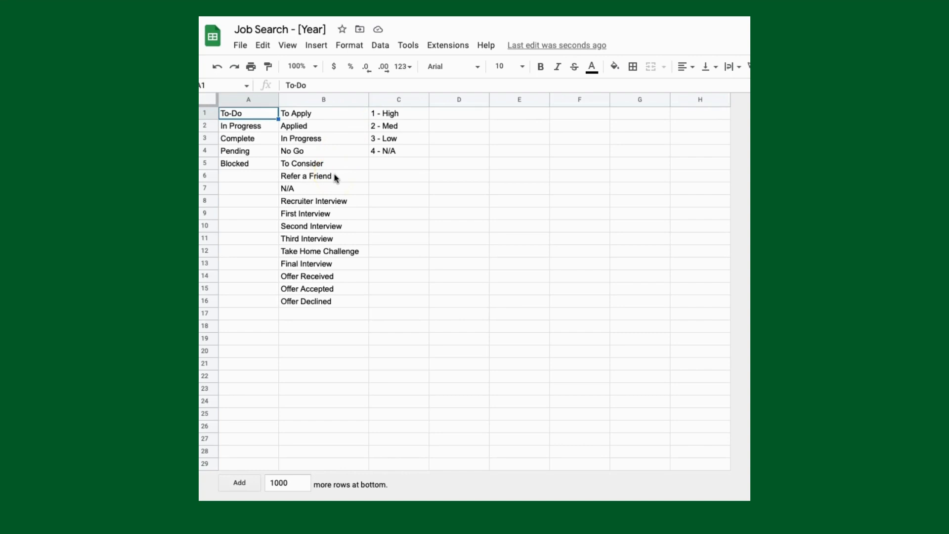
{"action": "left_click", "coordinate": [328, 188]}
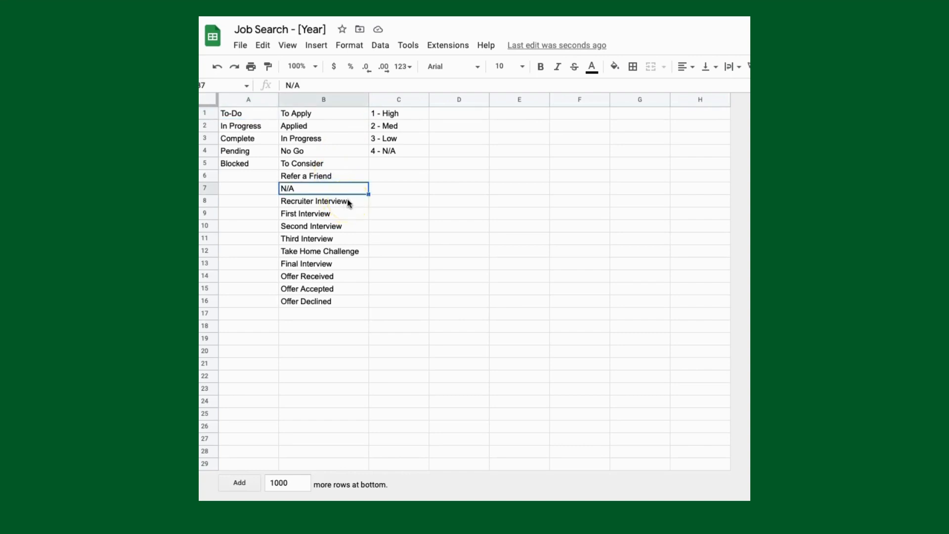
{"action": "left_click", "coordinate": [347, 201]}
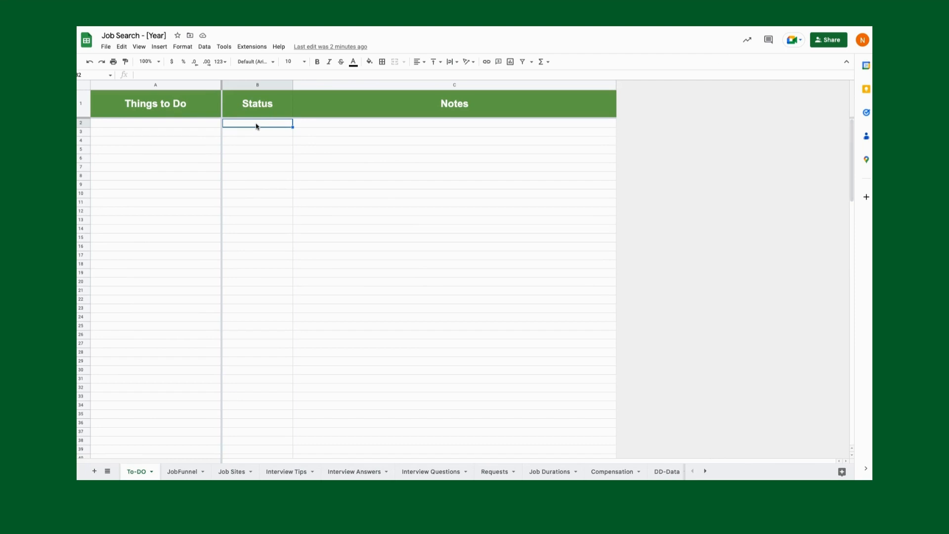
Step: Start a new data validation rule for the Status cells B2:B150 on the To-DO sheet
{"action": "key", "text": "ctrl+shift+Down"}
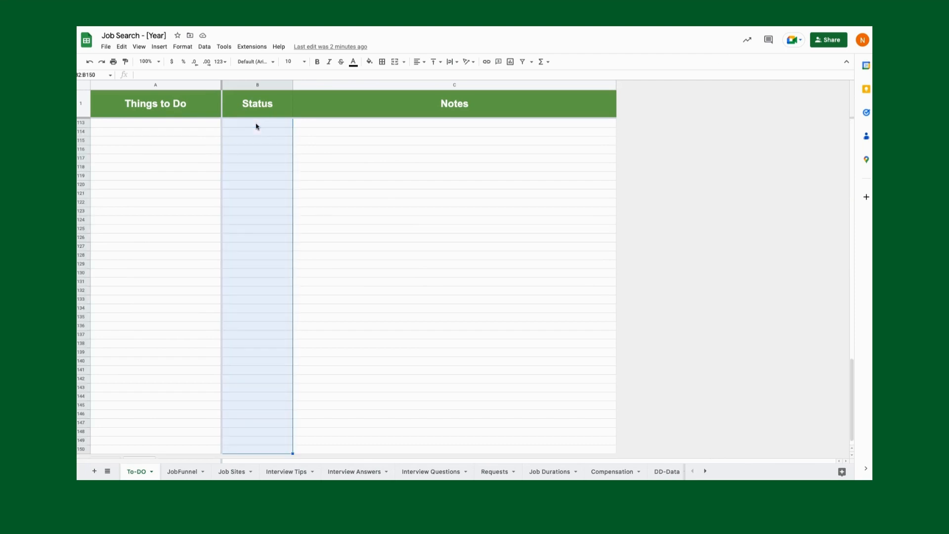
{"action": "scroll", "coordinate": [261, 182], "scroll_direction": "down", "scroll_amount": 2}
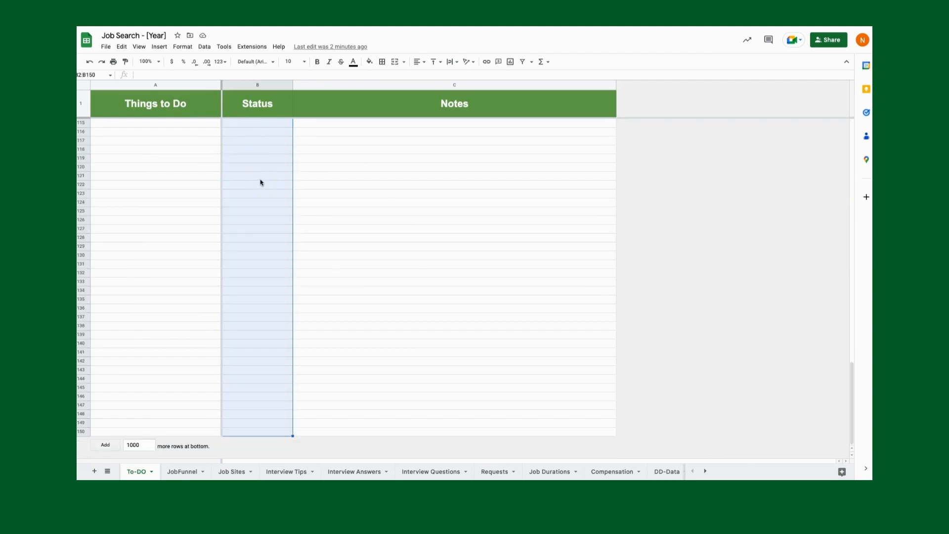
{"action": "right_click", "coordinate": [261, 182]}
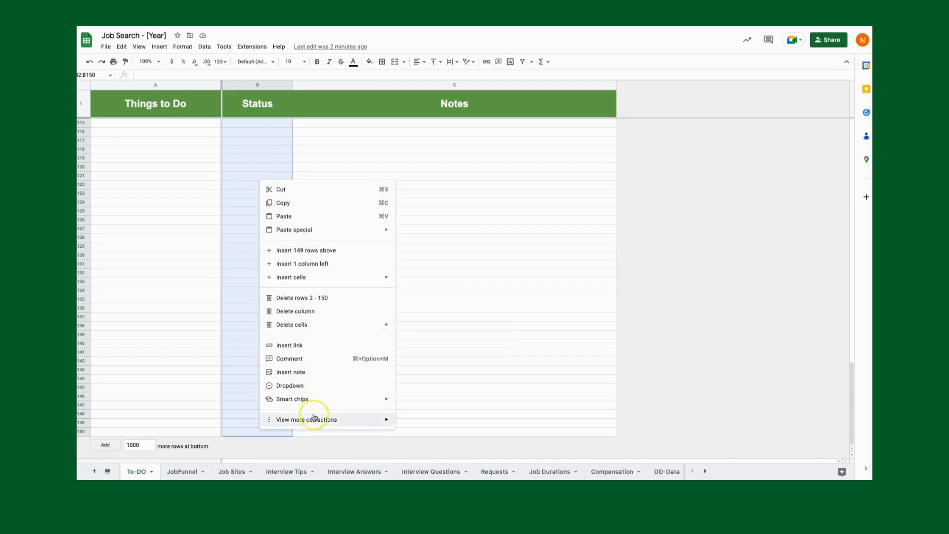
{"action": "mouse_move", "coordinate": [318, 423]}
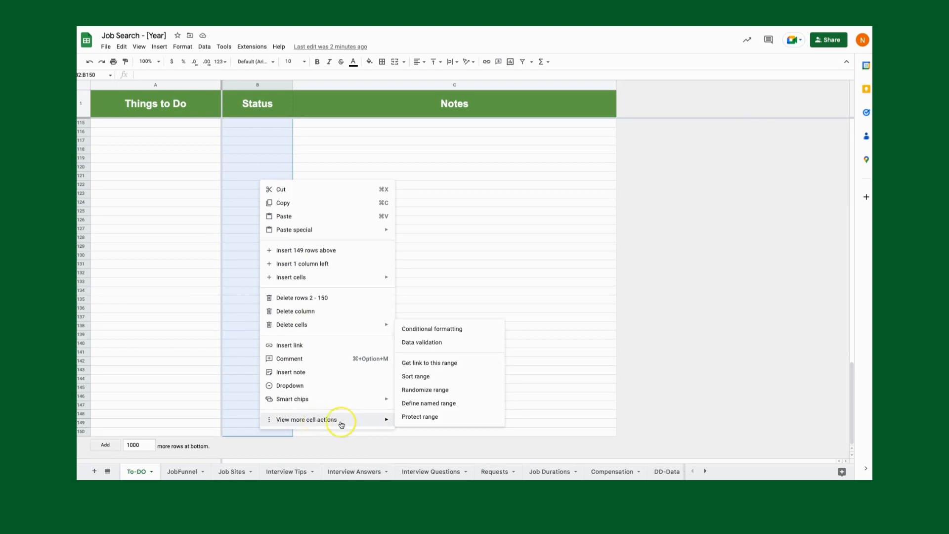
{"action": "left_click", "coordinate": [434, 344]}
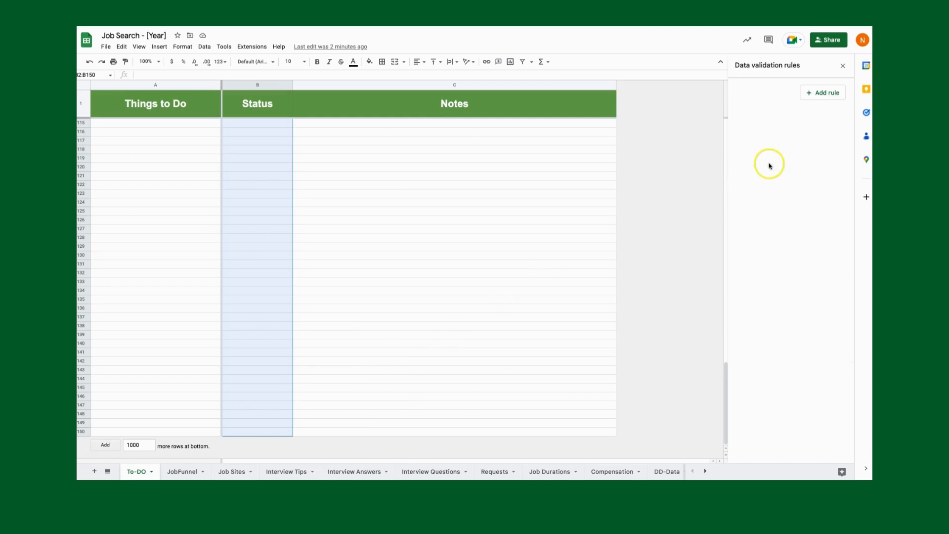
{"action": "left_click", "coordinate": [824, 94]}
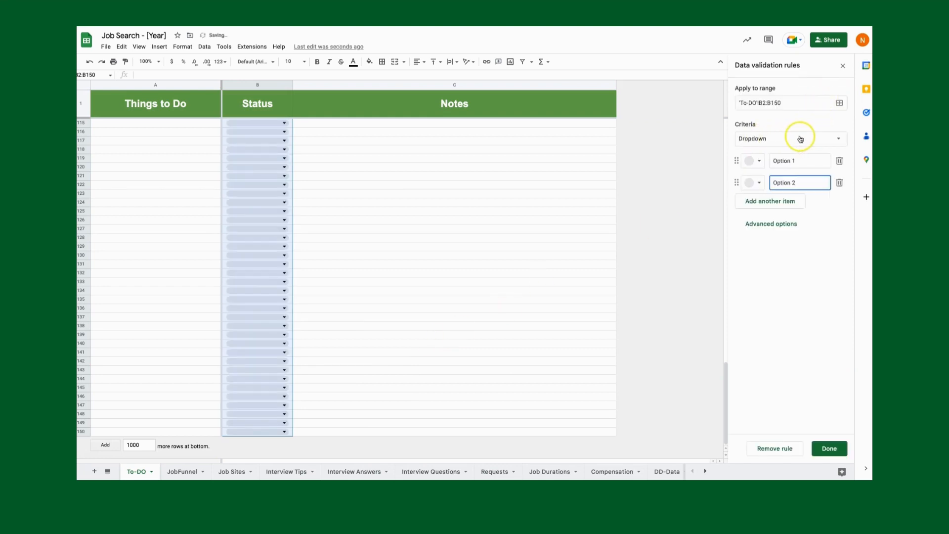
Step: Set the rule's criteria to Dropdown (from a range) with the named range DDToDo and save it
{"action": "left_click", "coordinate": [800, 139]}
{"action": "left_click", "coordinate": [789, 152]}
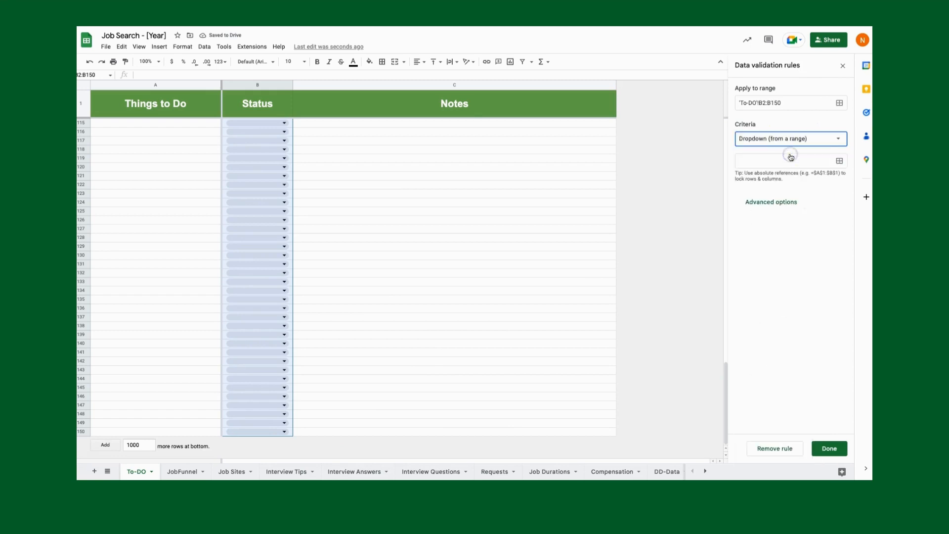
{"action": "left_click", "coordinate": [831, 160]}
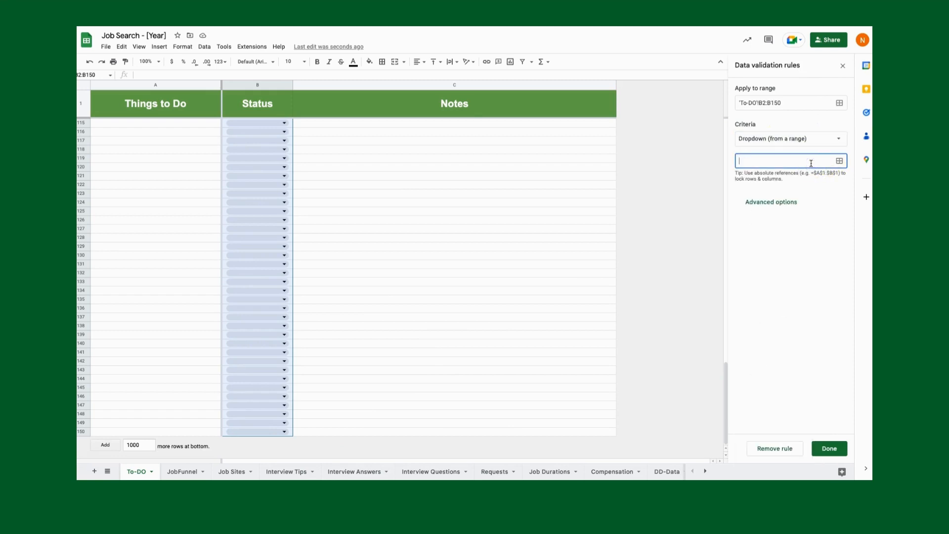
{"action": "type", "text": "DDToDo"}
{"action": "left_click", "coordinate": [832, 449]}
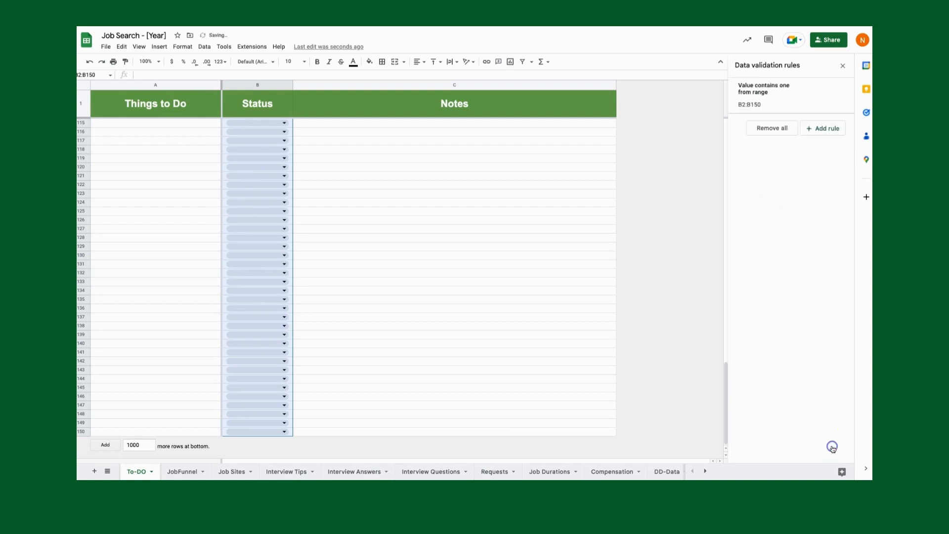
Step: Reopen the B2:B150 validation rule to examine the colour choices for the To-Do option, and close it
{"action": "left_click", "coordinate": [756, 101]}
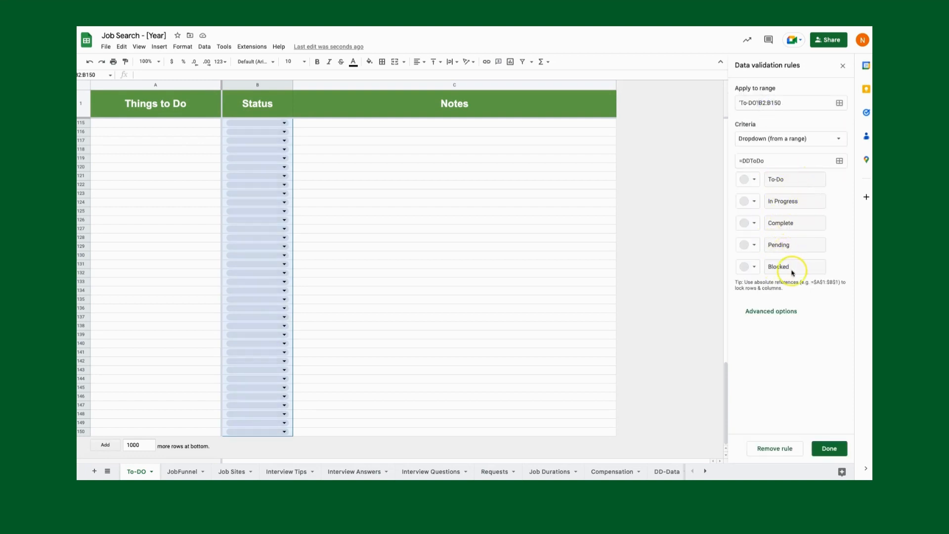
{"action": "left_click", "coordinate": [753, 181]}
{"action": "left_click", "coordinate": [844, 178]}
{"action": "left_click", "coordinate": [829, 448]}
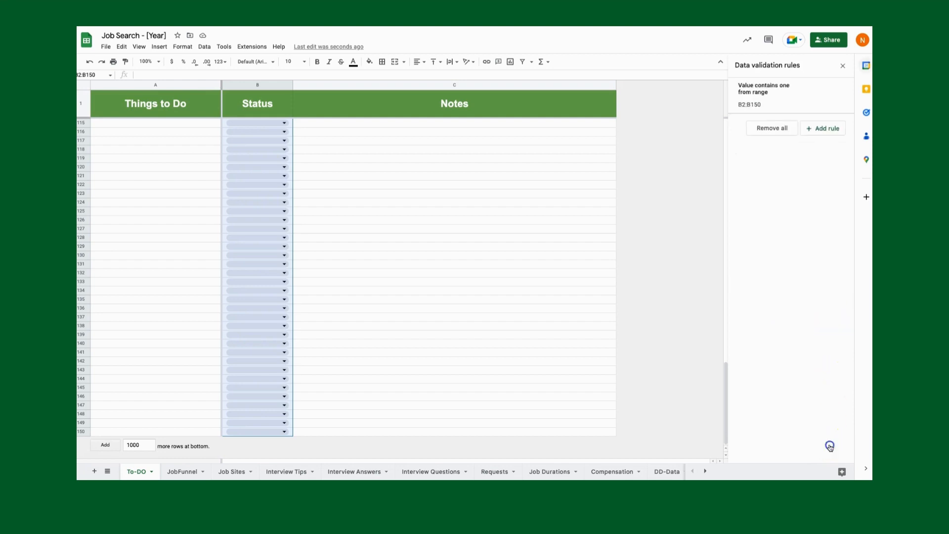
Step: Start a new data validation rule for the Status cells C2:C151 on the JobFunnel sheet
{"action": "left_click", "coordinate": [184, 470]}
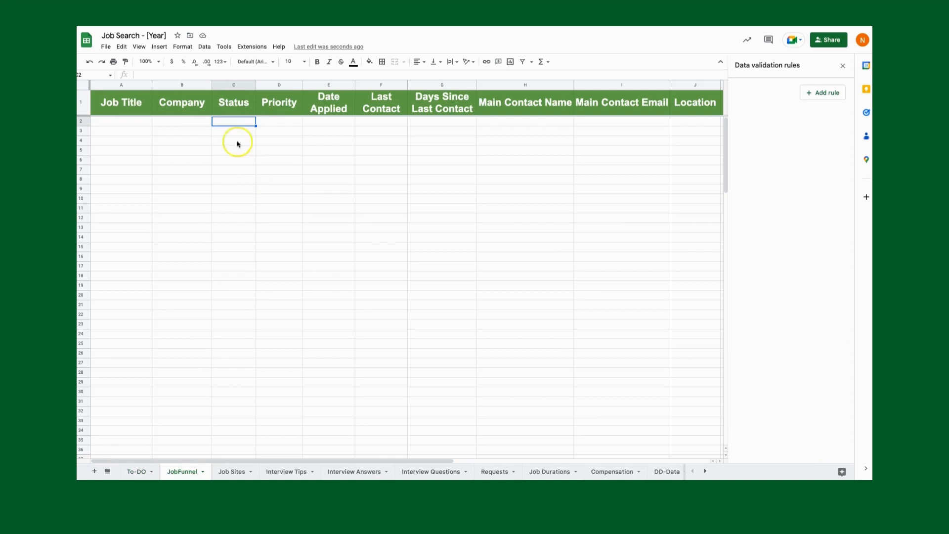
{"action": "left_click", "coordinate": [233, 122]}
{"action": "key", "text": "ctrl+shift+Down"}
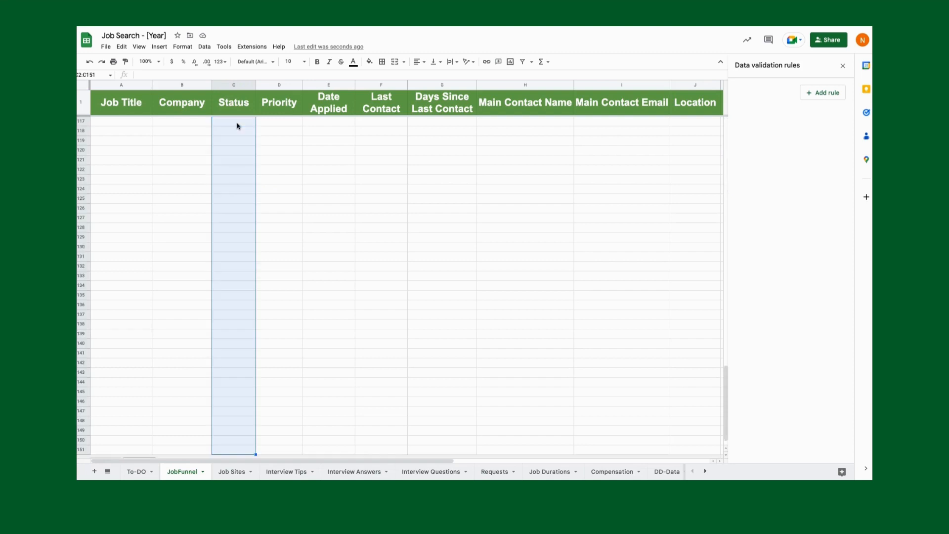
{"action": "scroll", "coordinate": [238, 148], "scroll_direction": "up", "scroll_amount": 10}
{"action": "right_click", "coordinate": [237, 188]}
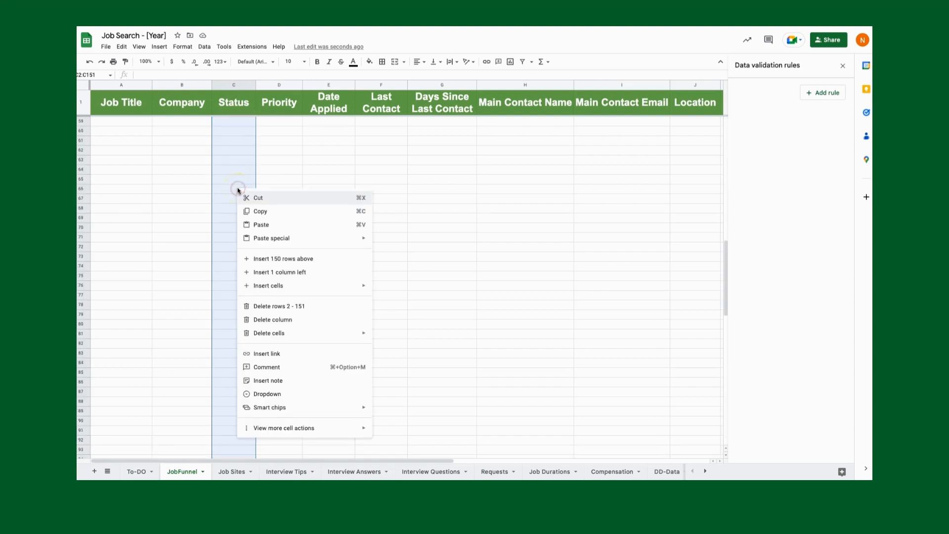
{"action": "mouse_move", "coordinate": [307, 425]}
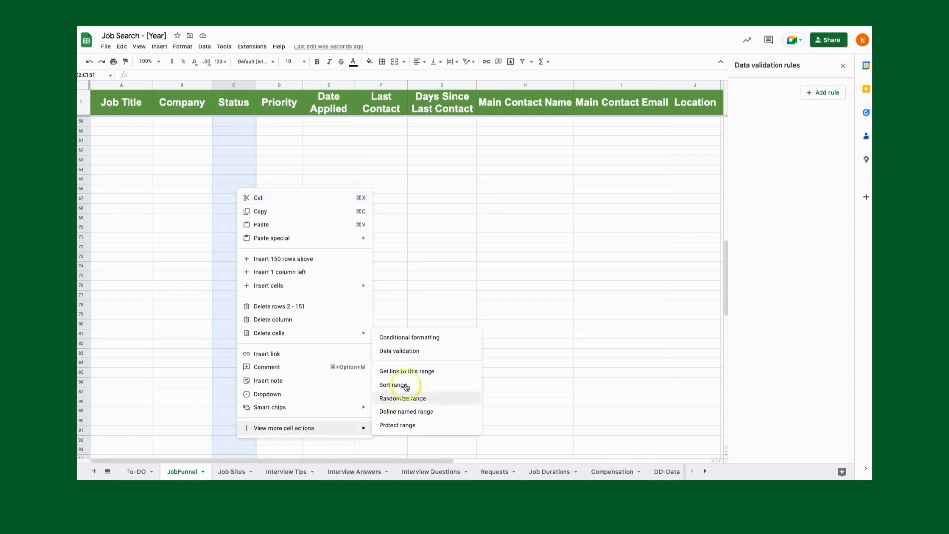
{"action": "left_click", "coordinate": [411, 354]}
{"action": "left_click", "coordinate": [832, 93]}
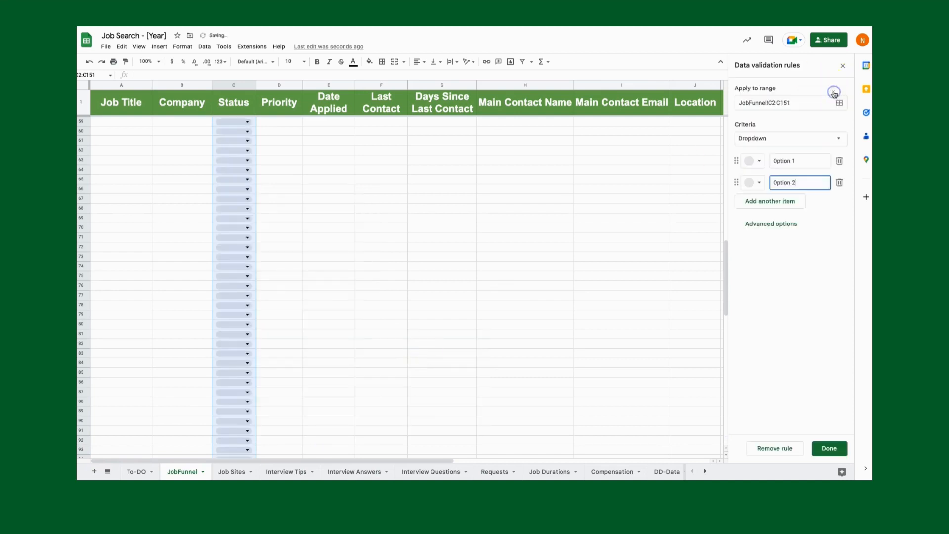
Step: Set the Status rule to Dropdown (from a range) using DDJobFunnel, check the listed options, and save it
{"action": "left_click", "coordinate": [838, 138]}
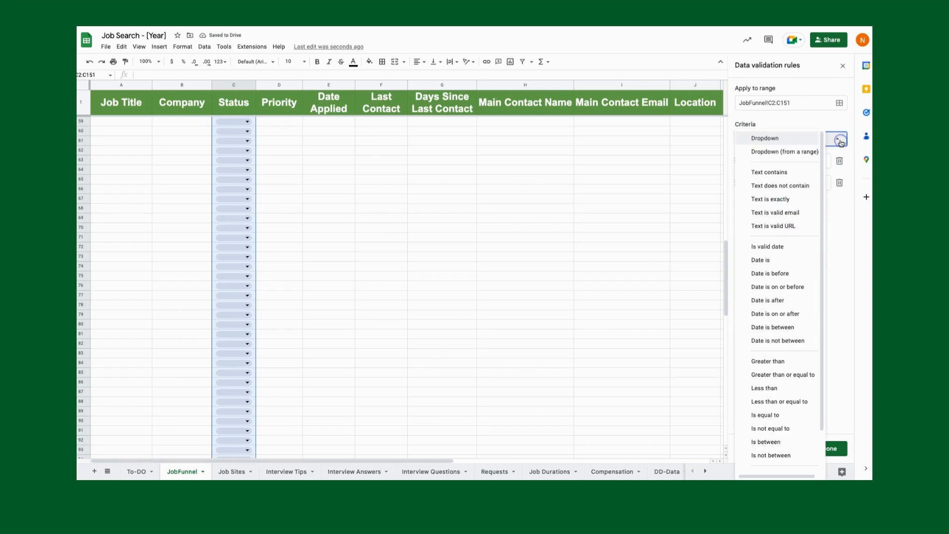
{"action": "left_click", "coordinate": [772, 152]}
{"action": "left_click", "coordinate": [794, 163]}
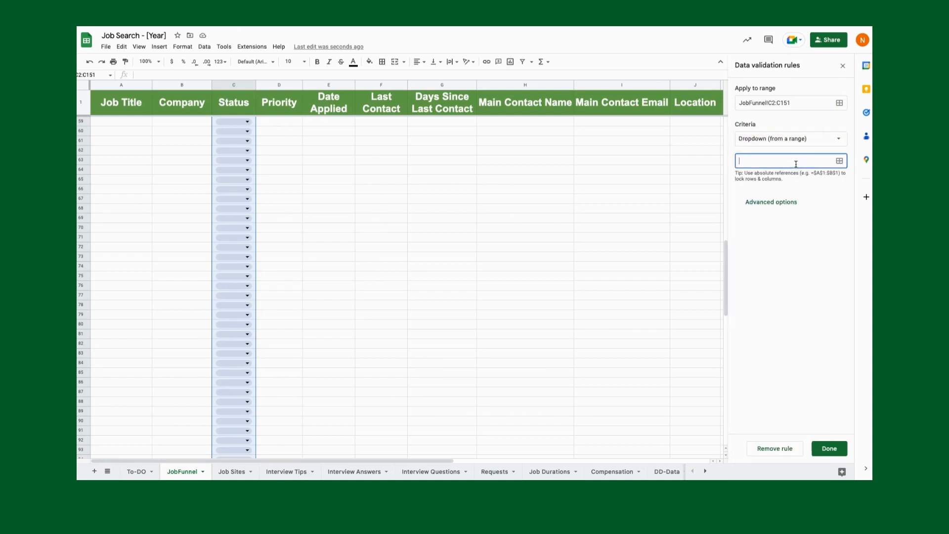
{"action": "type", "text": "DDJobFunnel"}
{"action": "left_click", "coordinate": [829, 447]}
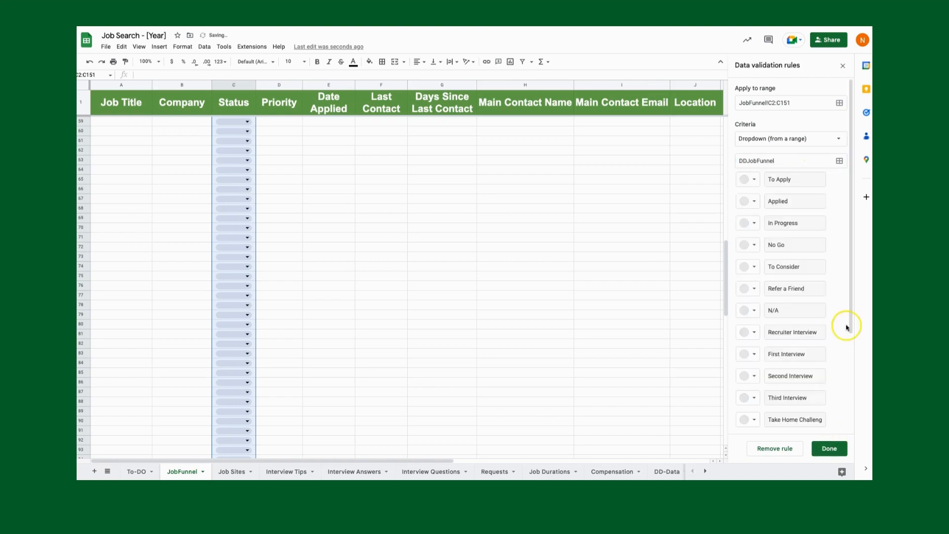
{"action": "scroll", "coordinate": [779, 225], "scroll_direction": "down", "scroll_amount": 3}
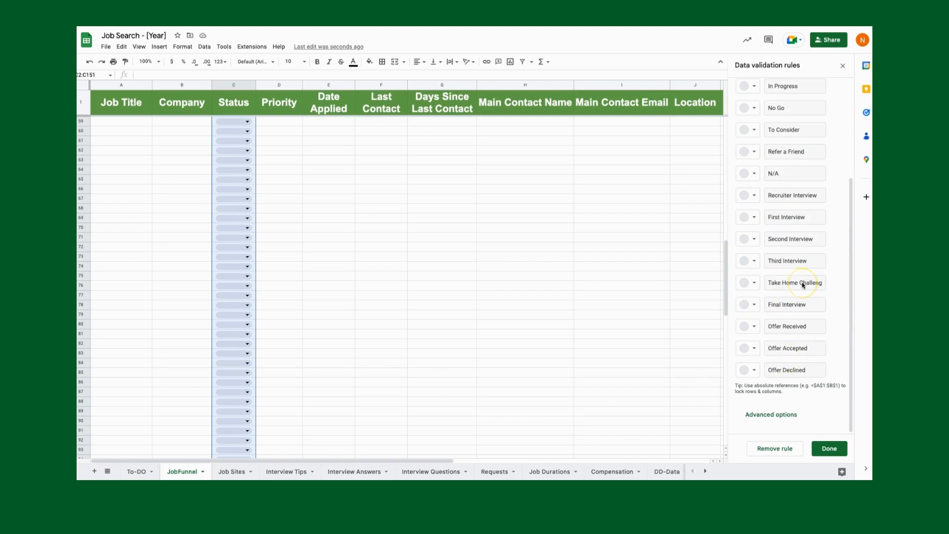
{"action": "scroll", "coordinate": [801, 284], "scroll_direction": "up", "scroll_amount": 3}
{"action": "left_click", "coordinate": [829, 447]}
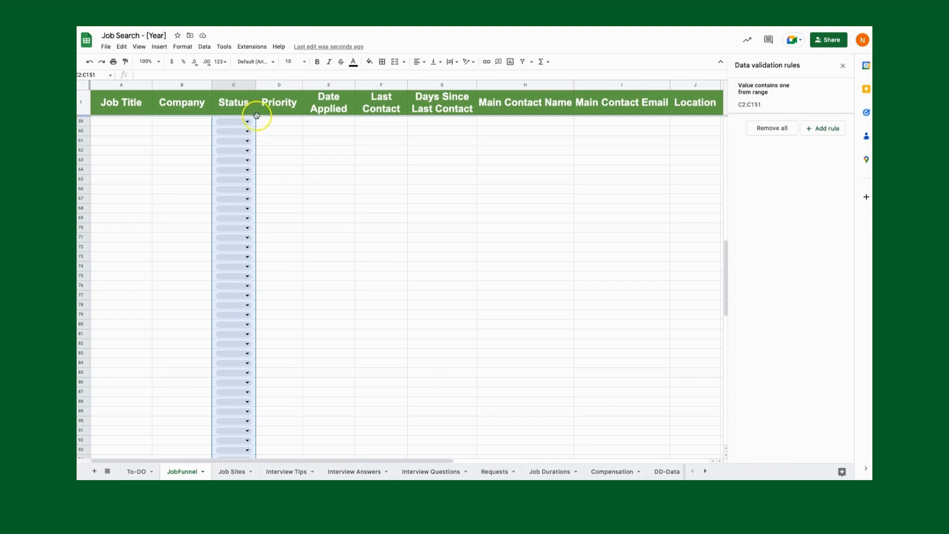
Step: Start a new data validation rule for the Priority cells D2:D151 on the JobFunnel sheet
{"action": "left_click", "coordinate": [277, 126]}
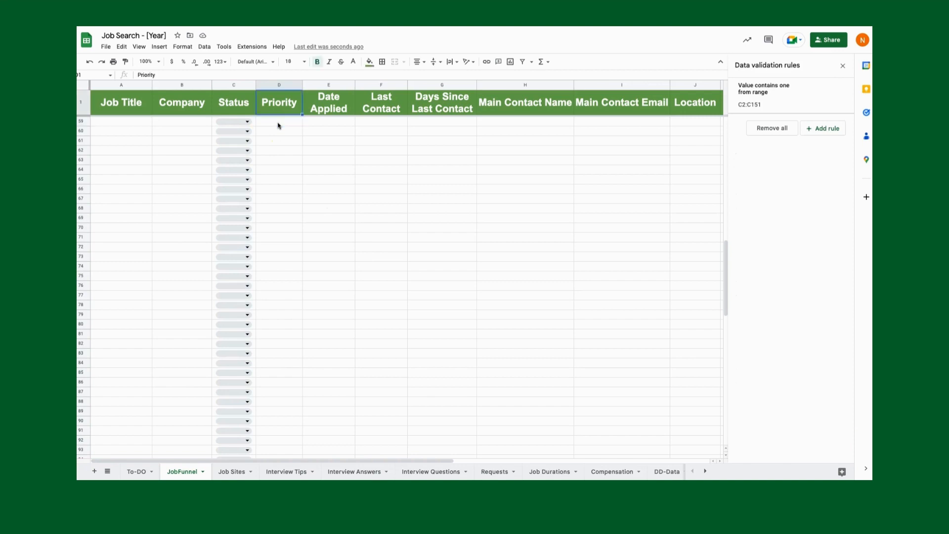
{"action": "key", "text": "ctrl+Up"}
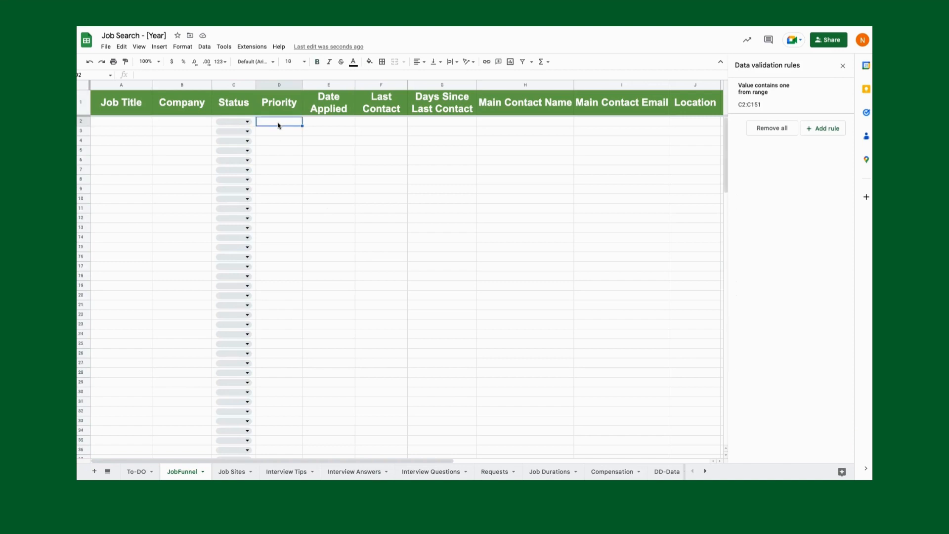
{"action": "key", "text": "ctrl+shift+Down"}
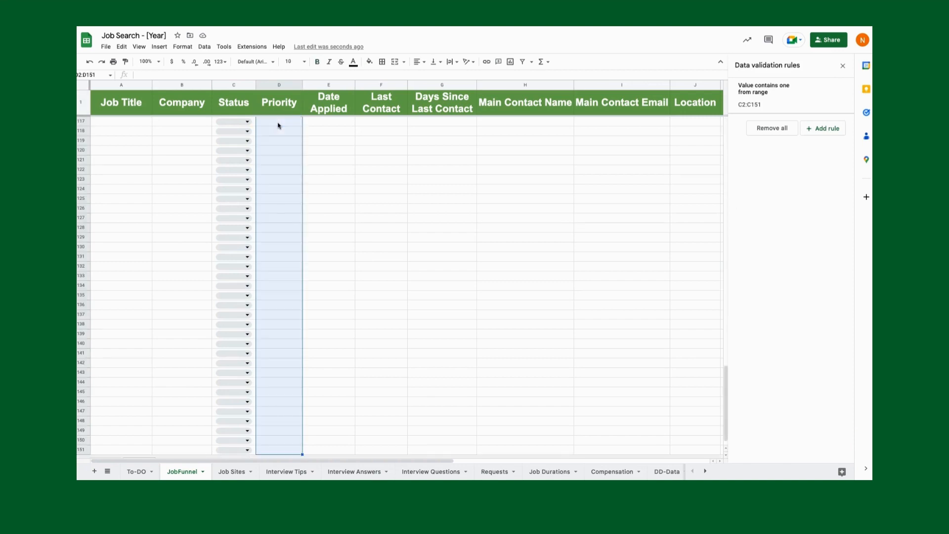
{"action": "right_click", "coordinate": [272, 225]}
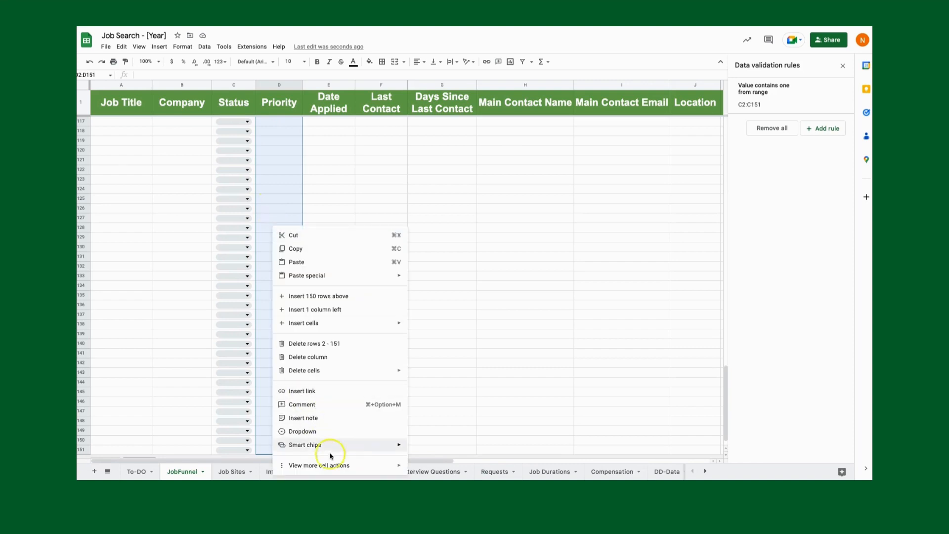
{"action": "mouse_move", "coordinate": [339, 462]}
{"action": "left_click", "coordinate": [450, 386]}
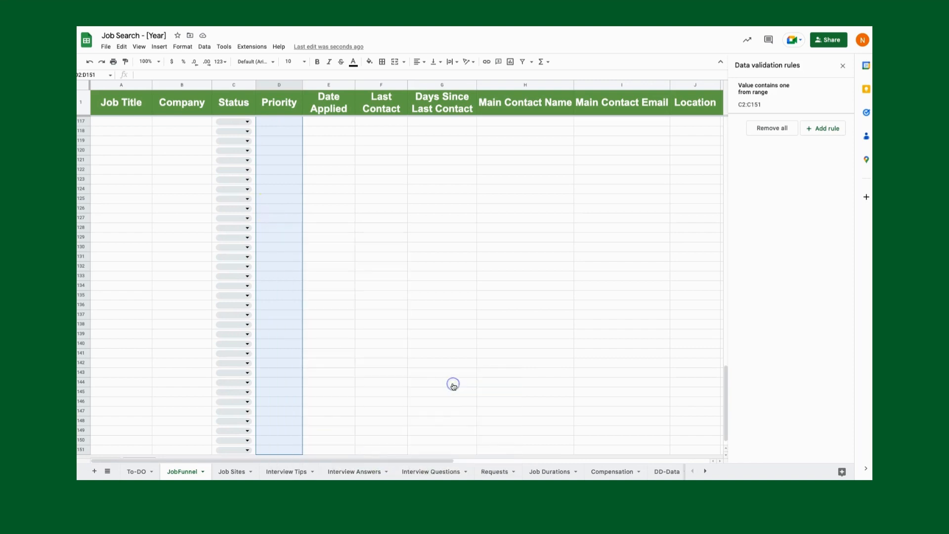
{"action": "left_click", "coordinate": [823, 128]}
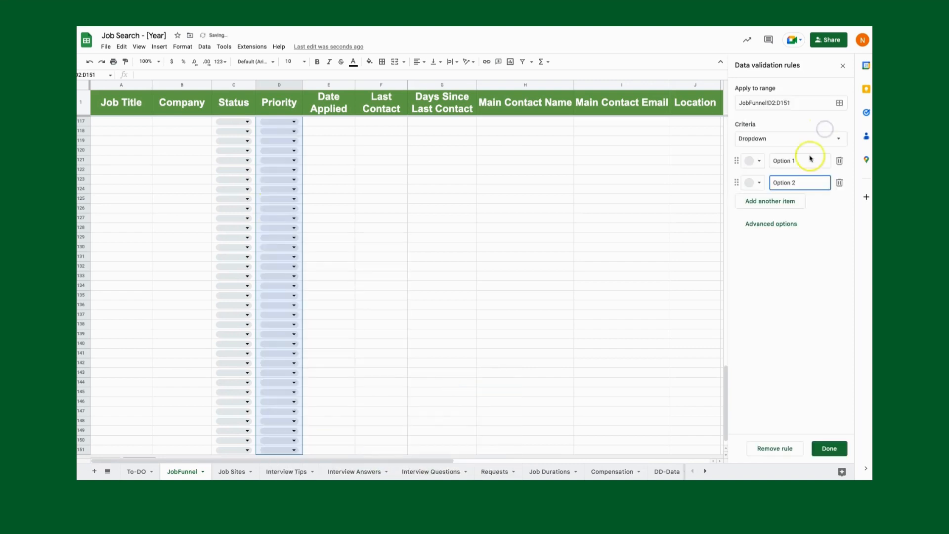
Step: Set the Priority rule's criteria to Dropdown (from a range) with the named range DDPrio and apply it
{"action": "left_click", "coordinate": [832, 141]}
{"action": "left_click", "coordinate": [783, 150]}
{"action": "left_click", "coordinate": [768, 165]}
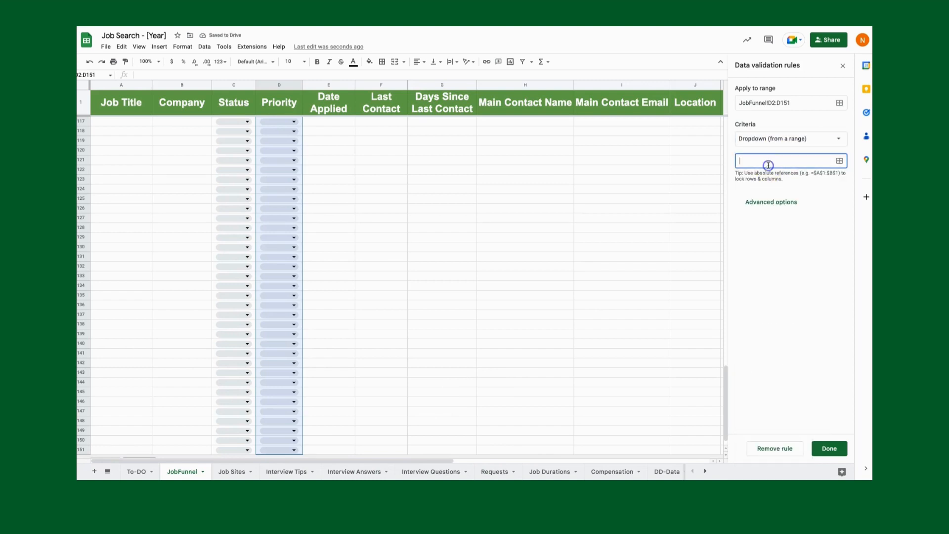
{"action": "type", "text": "DDPrio"}
{"action": "left_click", "coordinate": [809, 312]}
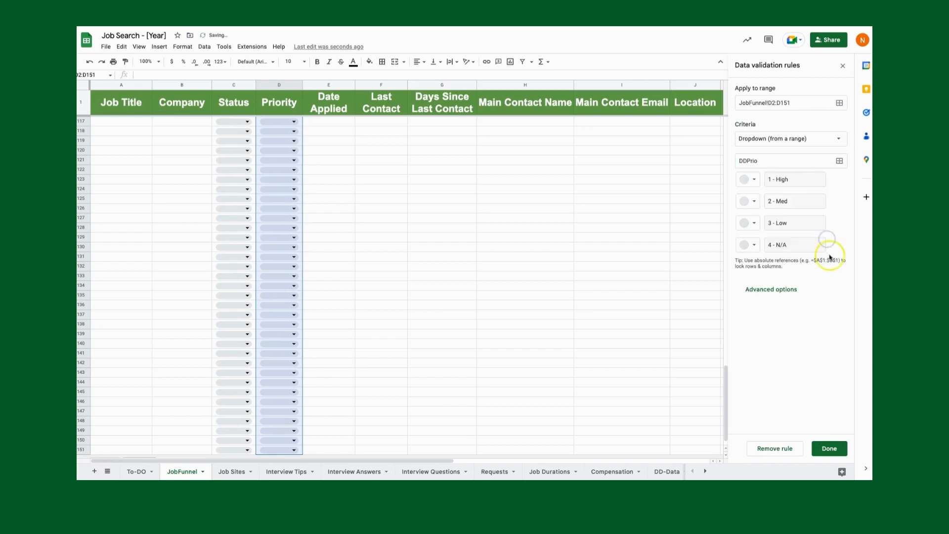
Step: Try the Arrow and Plain text display styles on the Priority rule, check the options in a Priority cell, and restore Chip
{"action": "left_click", "coordinate": [791, 291]}
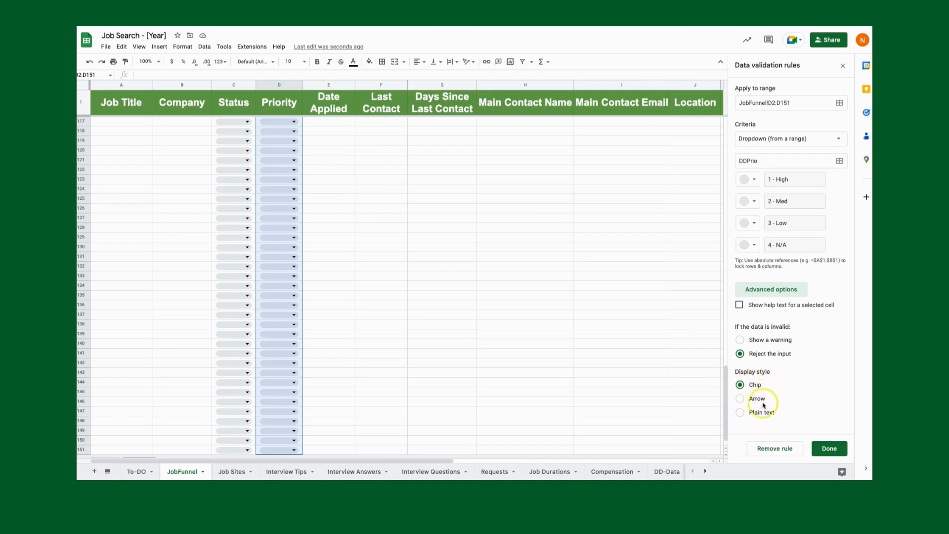
{"action": "left_click", "coordinate": [740, 398]}
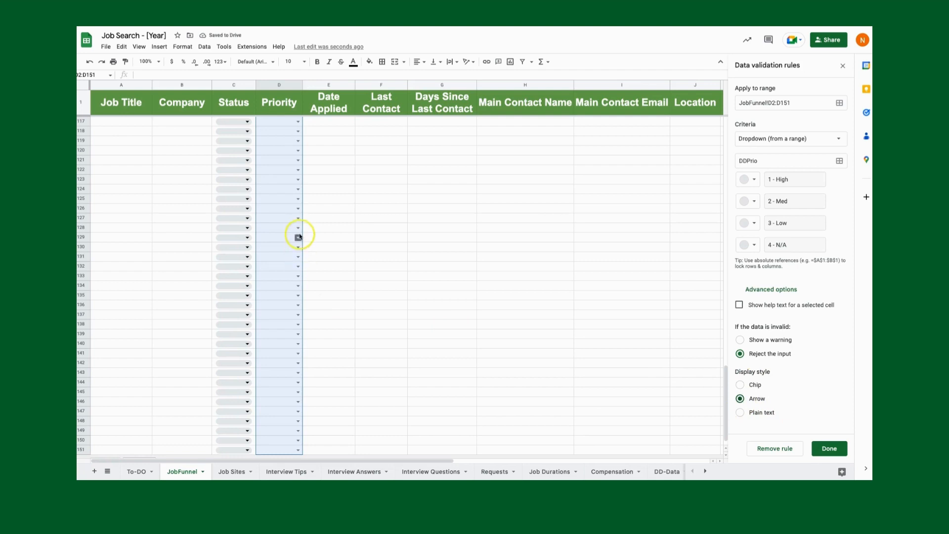
{"action": "left_click", "coordinate": [740, 412]}
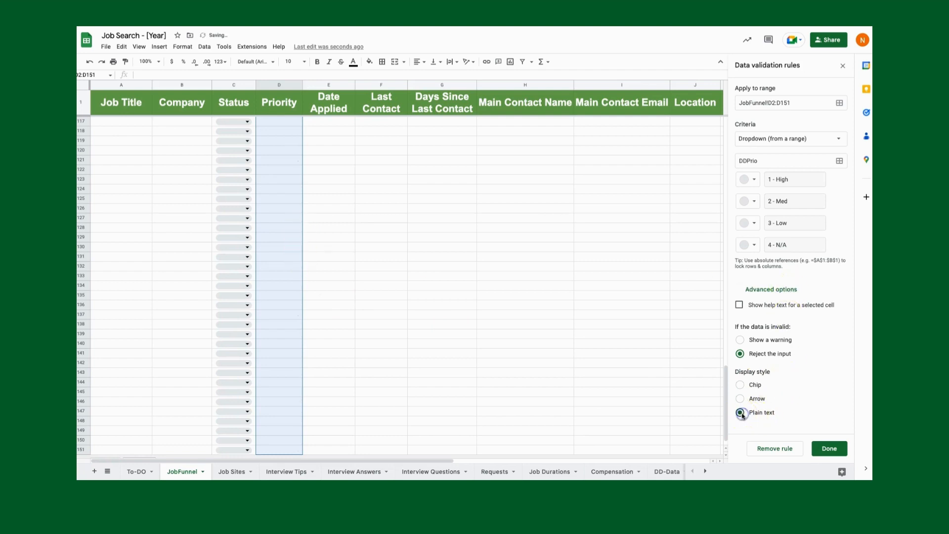
{"action": "double_click", "coordinate": [278, 218]}
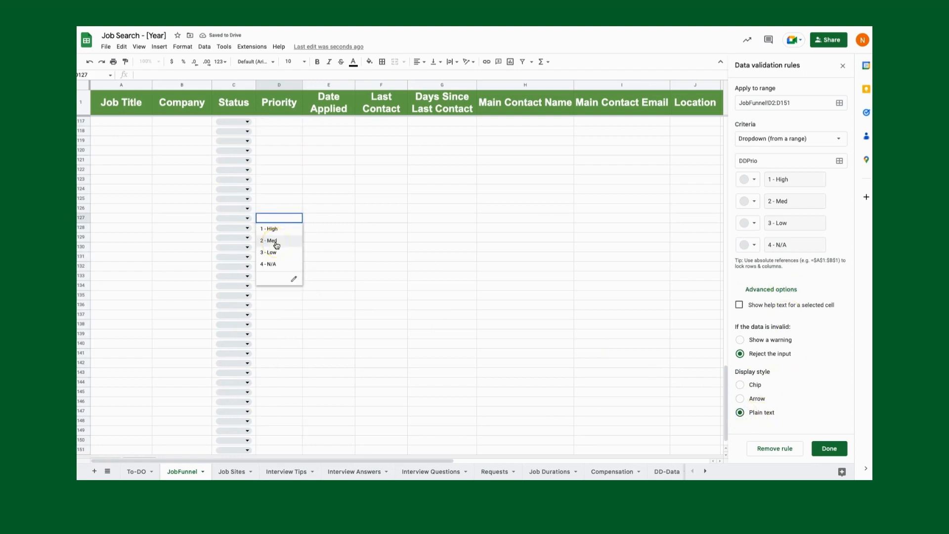
{"action": "left_click", "coordinate": [740, 384]}
{"action": "left_click", "coordinate": [357, 256]}
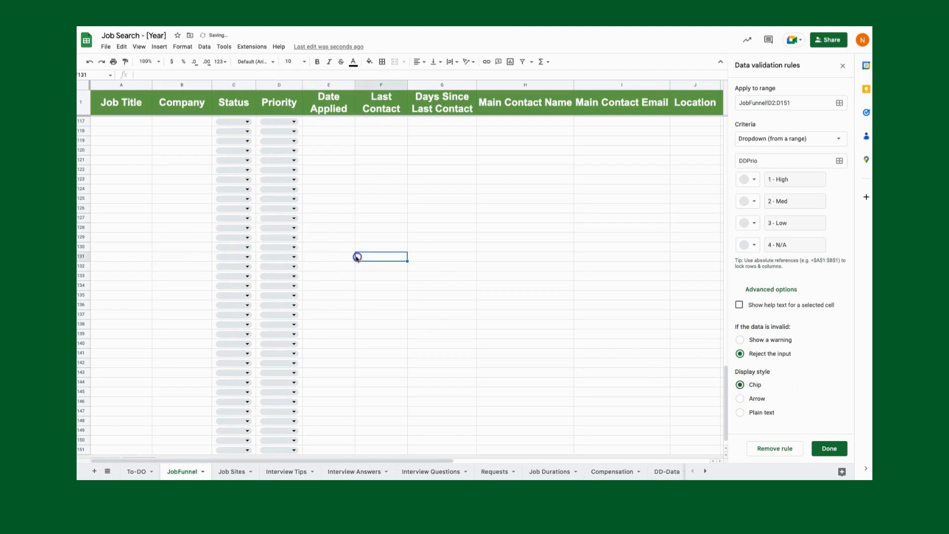
Step: Save the Priority rule and start a new data validation rule for the Date Applied and Last Contact cells E2:F151
{"action": "scroll", "coordinate": [307, 192], "scroll_direction": "up", "scroll_amount": 20}
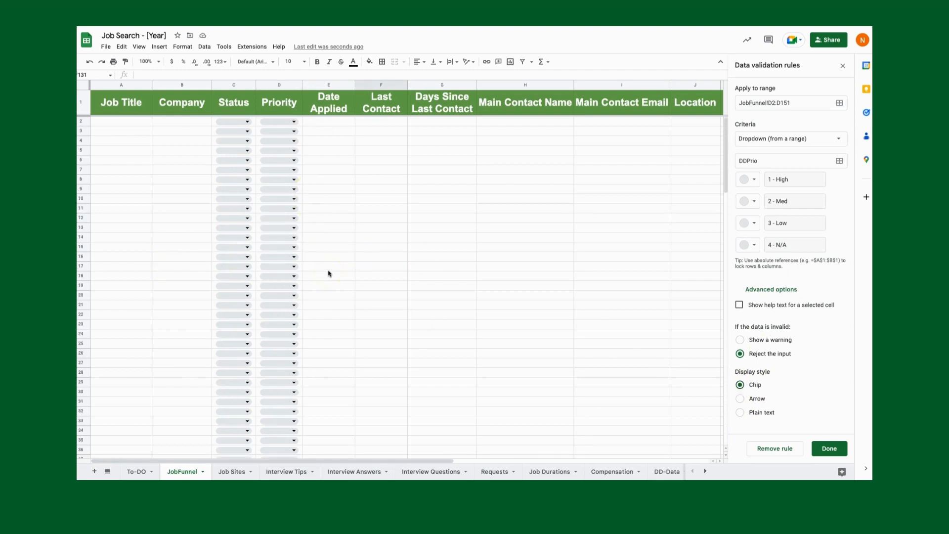
{"action": "left_click", "coordinate": [329, 123]}
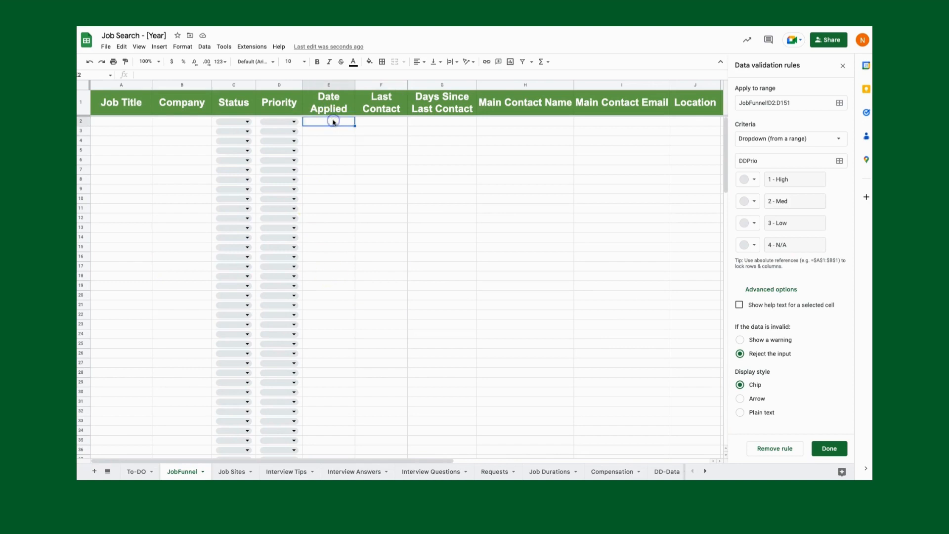
{"action": "left_click_drag", "start_coordinate": [329, 125], "coordinate": [386, 122]}
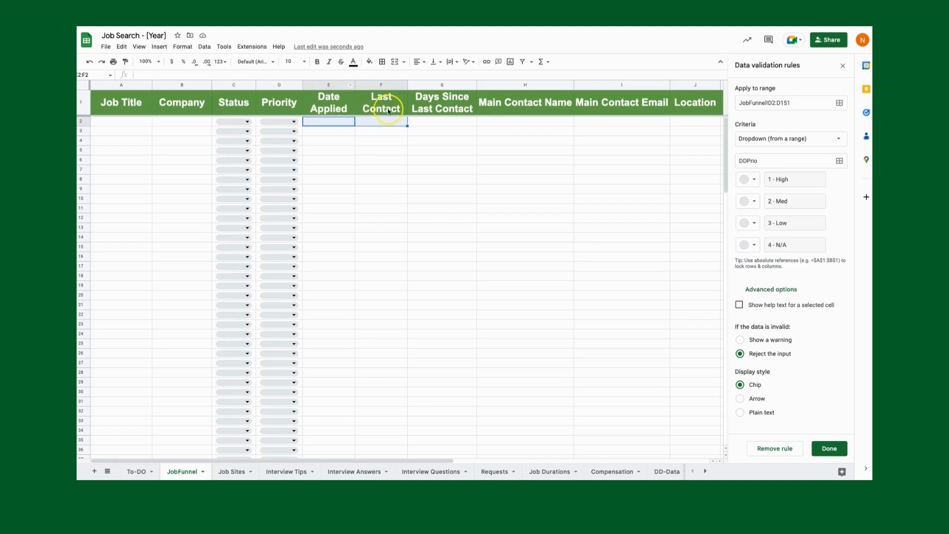
{"action": "left_click", "coordinate": [327, 122]}
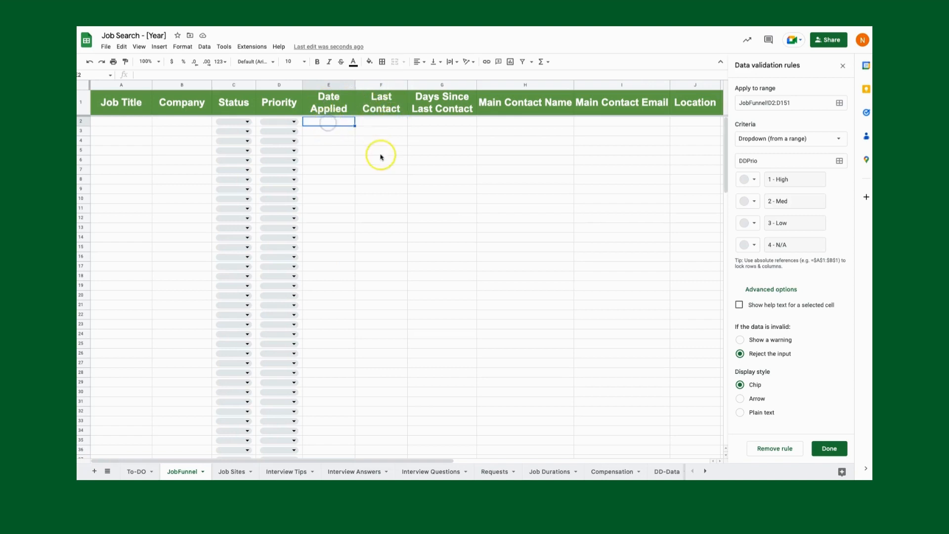
{"action": "left_click", "coordinate": [380, 157]}
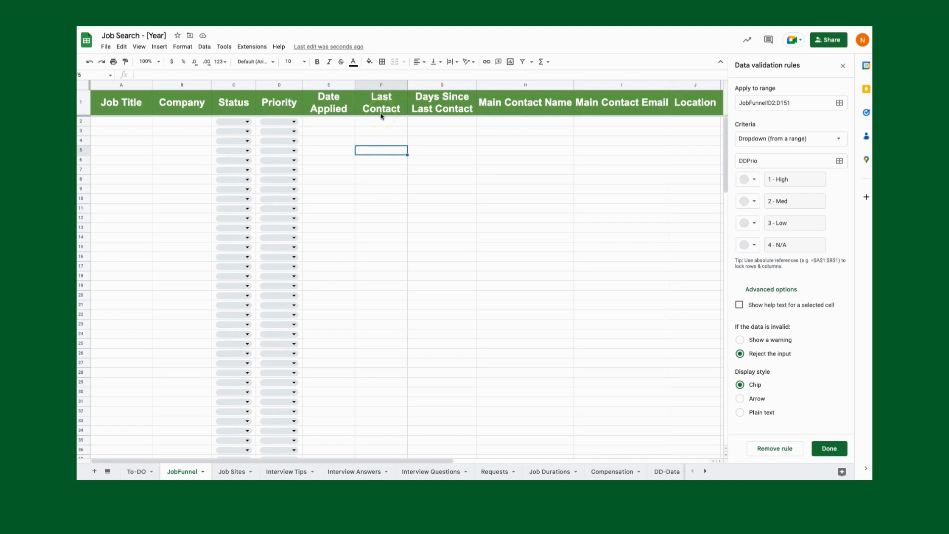
{"action": "left_click", "coordinate": [330, 123]}
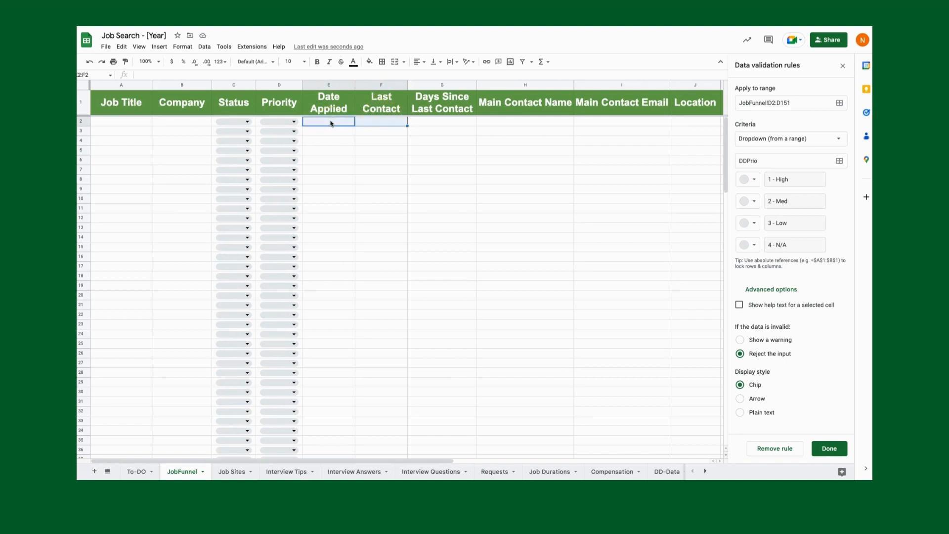
{"action": "key", "text": "ctrl+shift+Down"}
{"action": "right_click", "coordinate": [339, 196]}
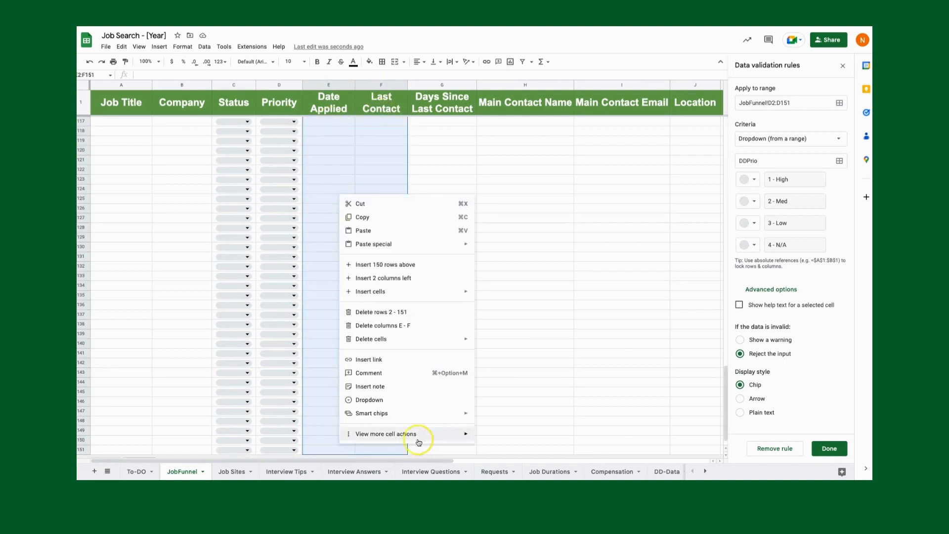
{"action": "mouse_move", "coordinate": [424, 435]}
{"action": "left_click", "coordinate": [516, 357]}
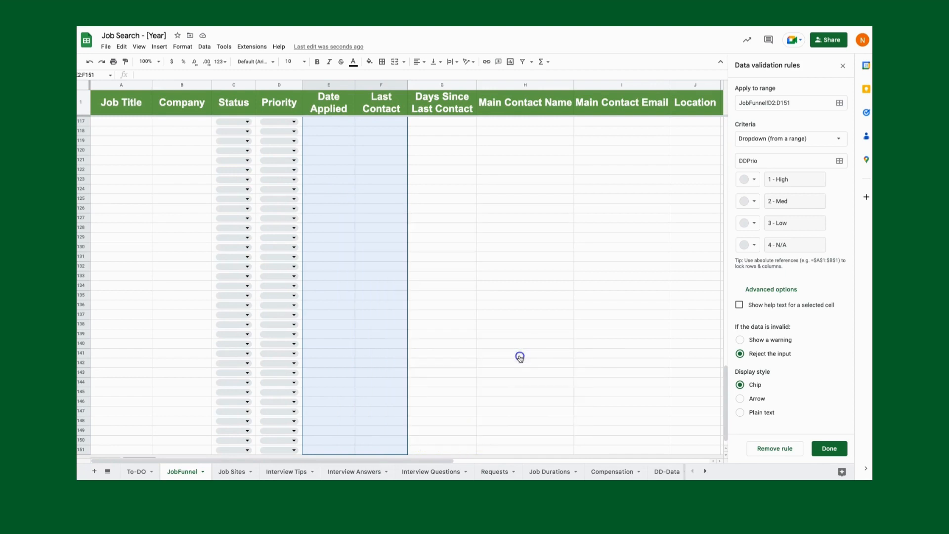
{"action": "left_click", "coordinate": [836, 447]}
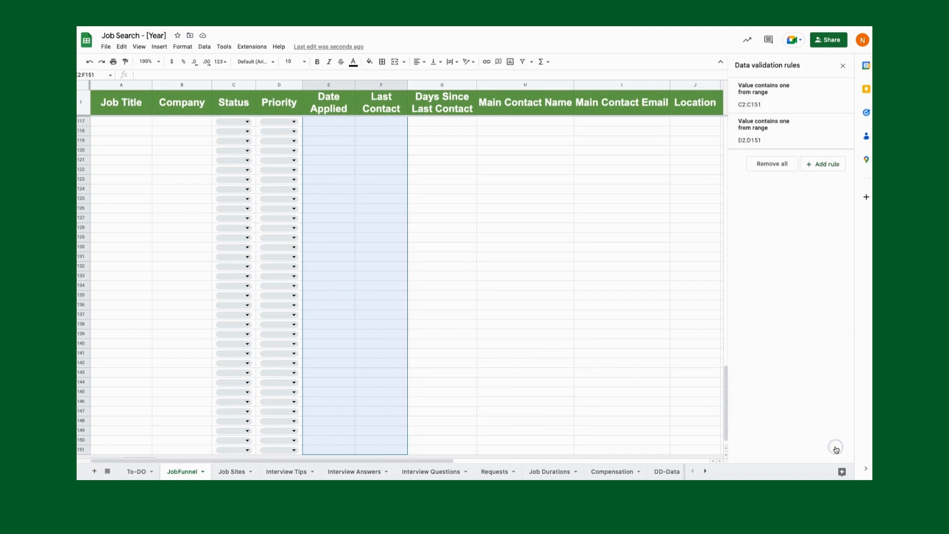
{"action": "left_click", "coordinate": [828, 165]}
Step: Set the E2:F151 rule's criteria to Is valid date without help text, save it, and close the data validation rules
{"action": "left_click", "coordinate": [838, 142]}
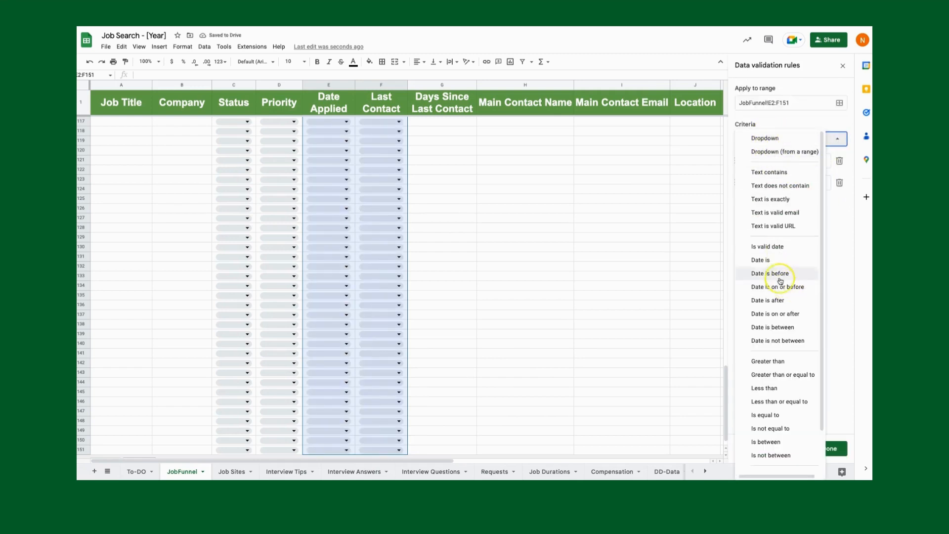
{"action": "left_click", "coordinate": [768, 247]}
{"action": "left_click", "coordinate": [739, 181]}
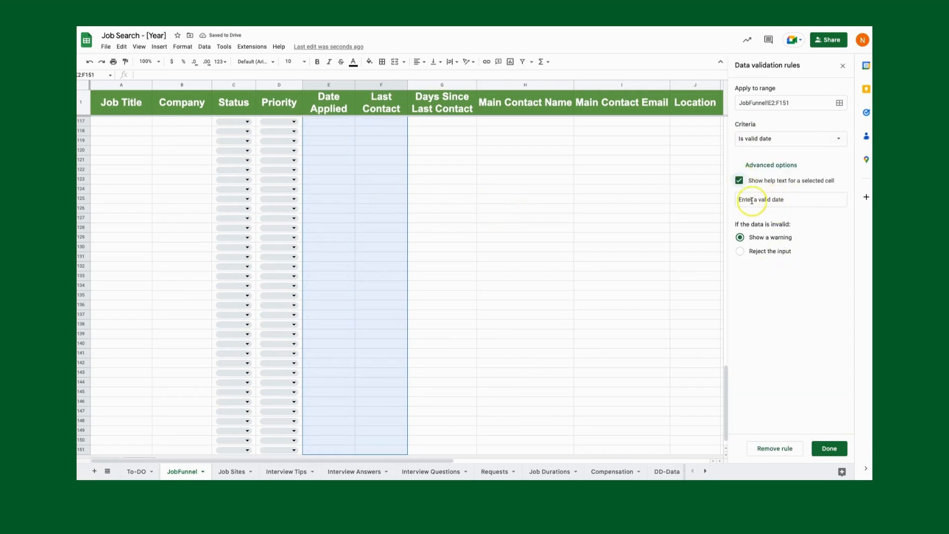
{"action": "left_click", "coordinate": [739, 184]}
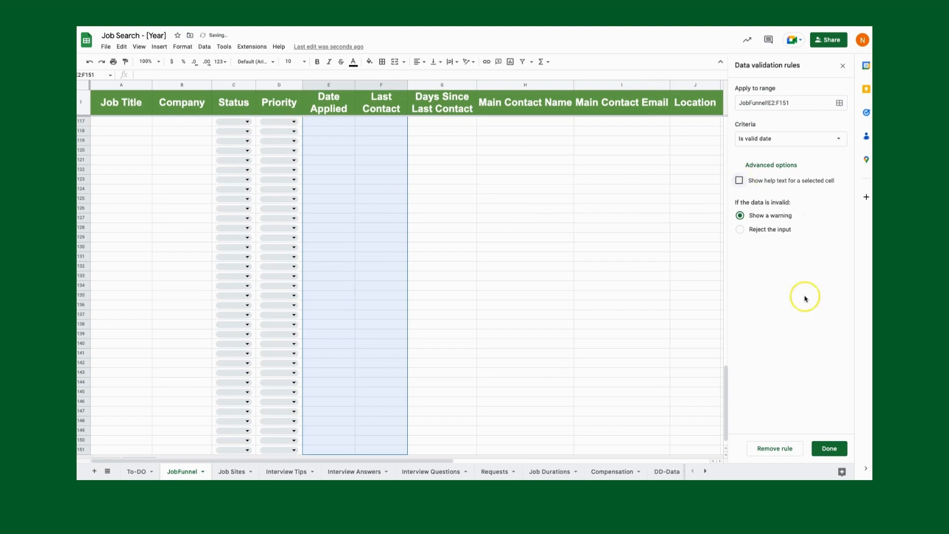
{"action": "left_click", "coordinate": [829, 448]}
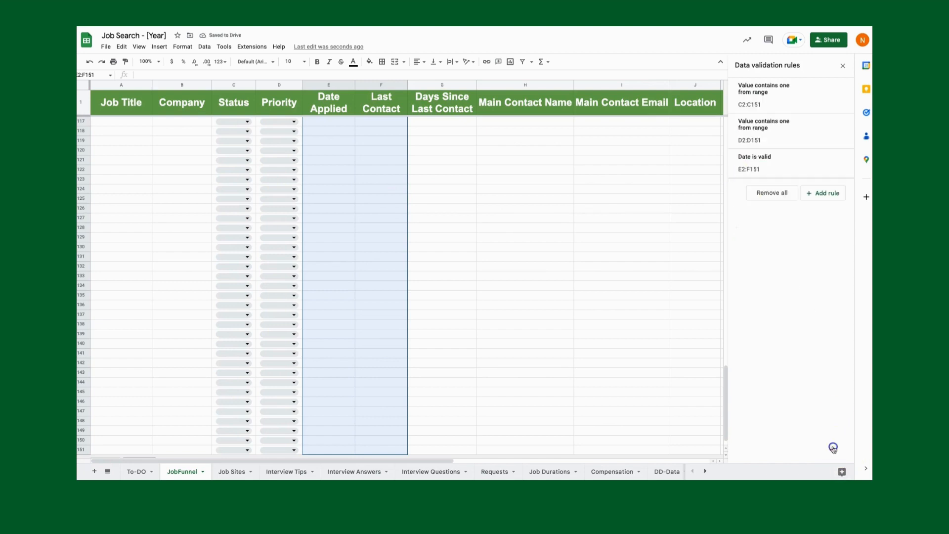
{"action": "left_click", "coordinate": [843, 66]}
Step: Pick 2023-02-13 as the Date Applied in E2 and 2023-02-16 as the Last Contact in F2 from the calendar
{"action": "scroll", "coordinate": [346, 126], "scroll_direction": "up", "scroll_amount": 20}
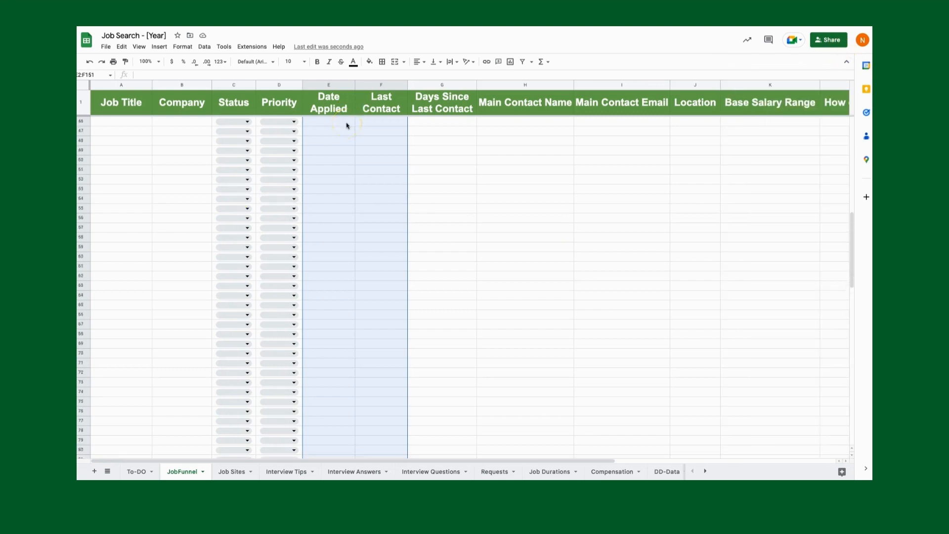
{"action": "double_click", "coordinate": [347, 123]}
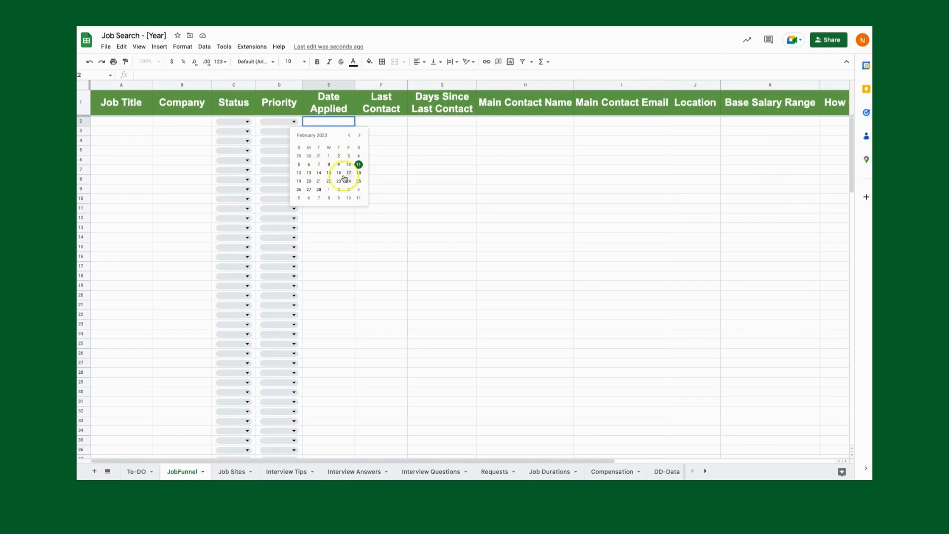
{"action": "left_click", "coordinate": [309, 174]}
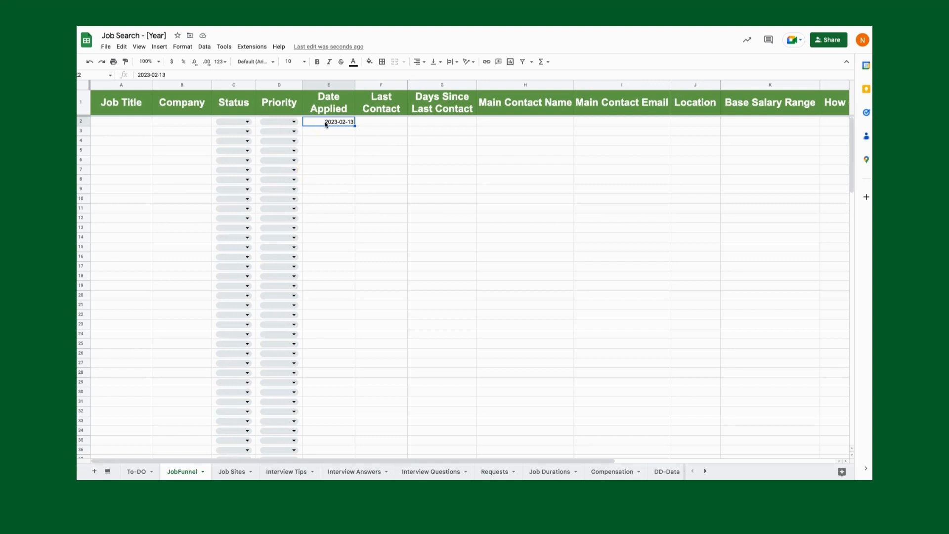
{"action": "left_click", "coordinate": [336, 122]}
{"action": "left_click", "coordinate": [339, 150]}
{"action": "left_click", "coordinate": [339, 122]}
{"action": "double_click", "coordinate": [383, 121]}
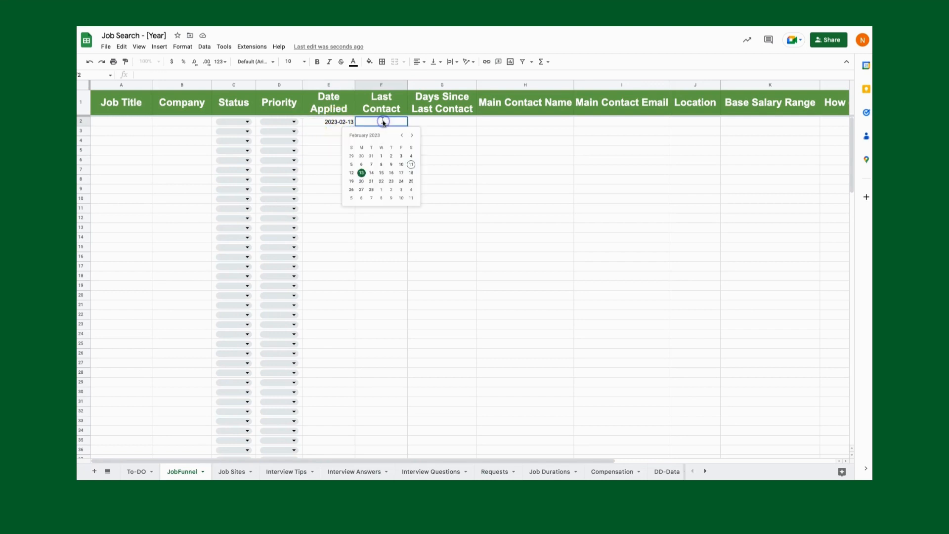
{"action": "left_click", "coordinate": [390, 173]}
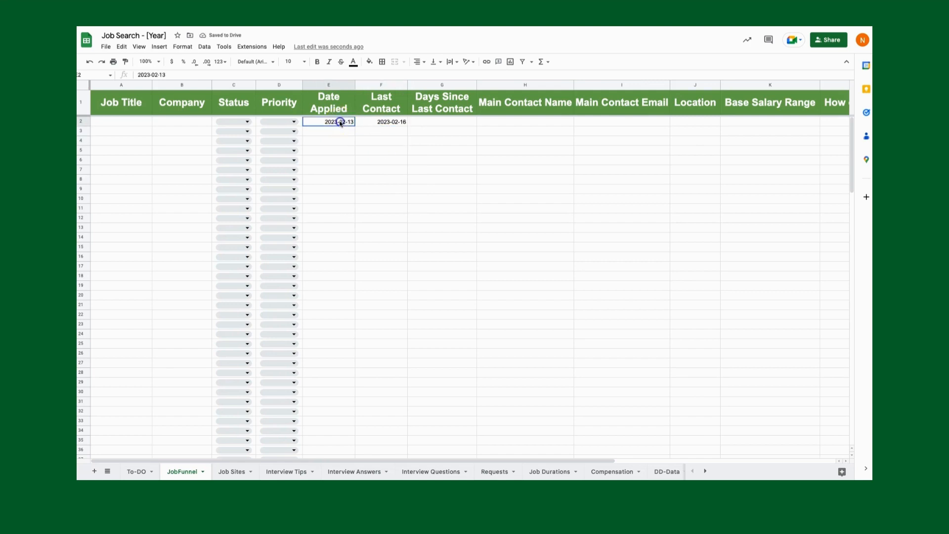
Step: Apply a custom date format of four-digit year, two-digit month and two-digit day, separated by hyphens, to cells E2:F151
{"action": "left_click_drag", "start_coordinate": [336, 121], "coordinate": [390, 123]}
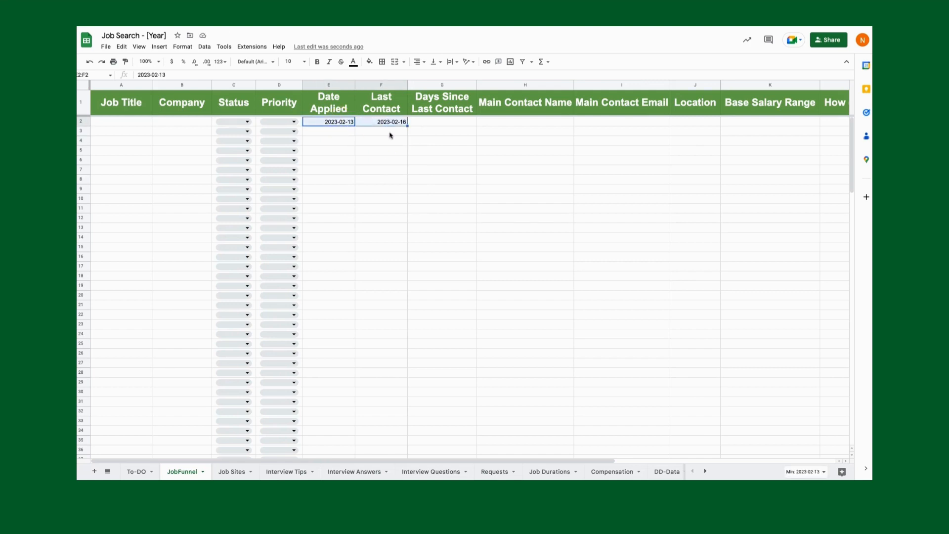
{"action": "left_click", "coordinate": [335, 122]}
{"action": "left_click_drag", "start_coordinate": [334, 122], "coordinate": [380, 123]}
{"action": "key", "text": "ctrl+shift+Down"}
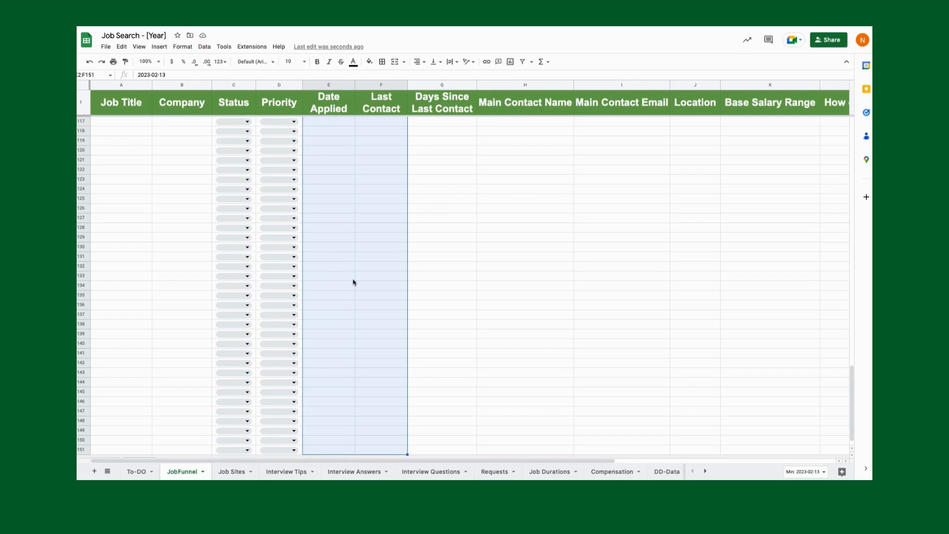
{"action": "left_click", "coordinate": [184, 48]}
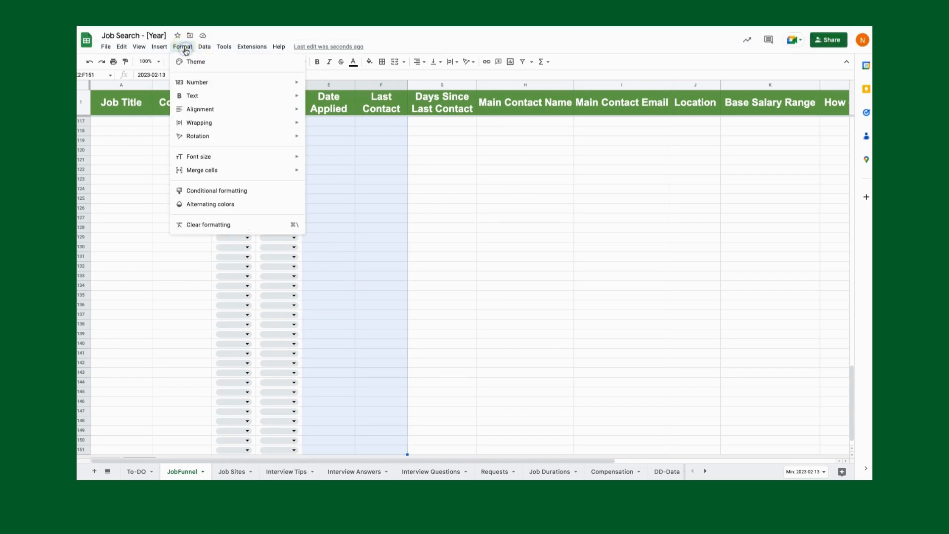
{"action": "left_click", "coordinate": [208, 84]}
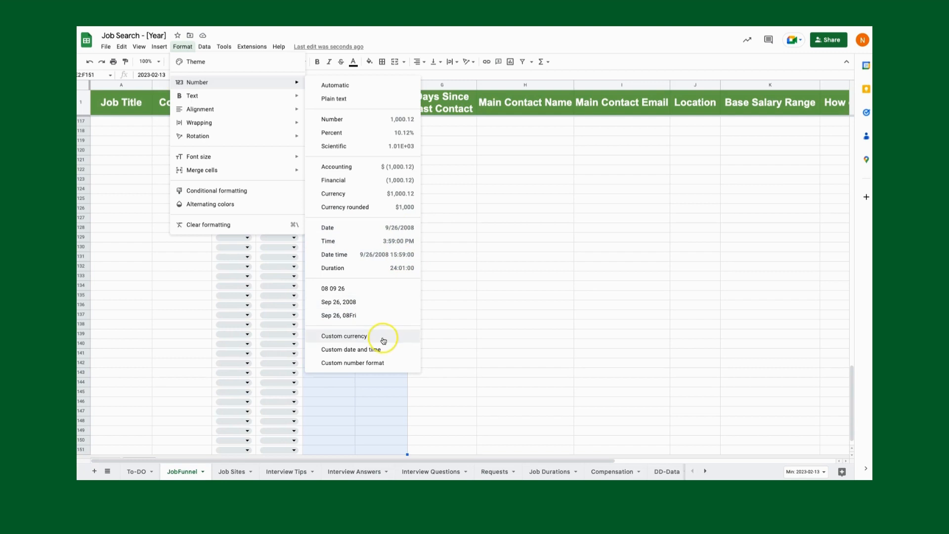
{"action": "left_click", "coordinate": [357, 352]}
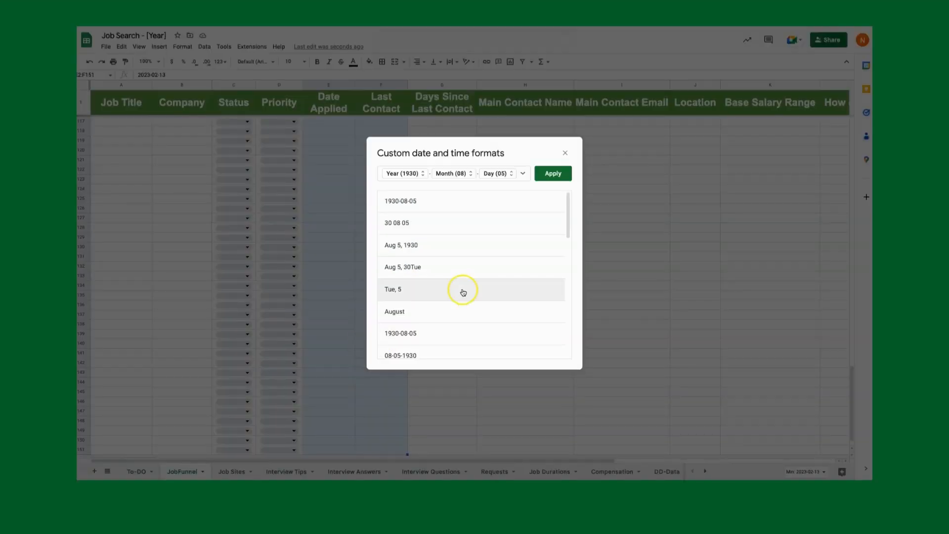
{"action": "scroll", "coordinate": [462, 290], "scroll_direction": "down", "scroll_amount": 5}
{"action": "scroll", "coordinate": [462, 292], "scroll_direction": "up", "scroll_amount": 5}
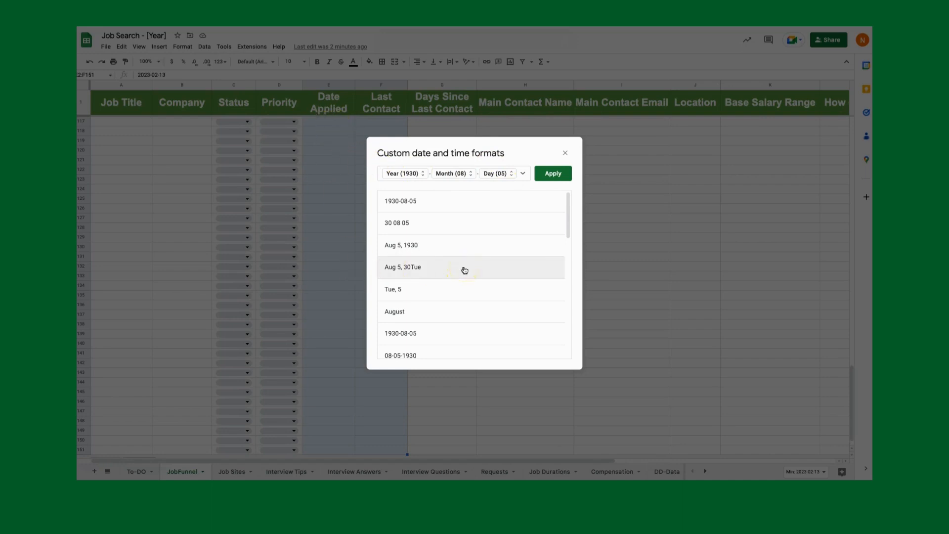
{"action": "left_click", "coordinate": [561, 178]}
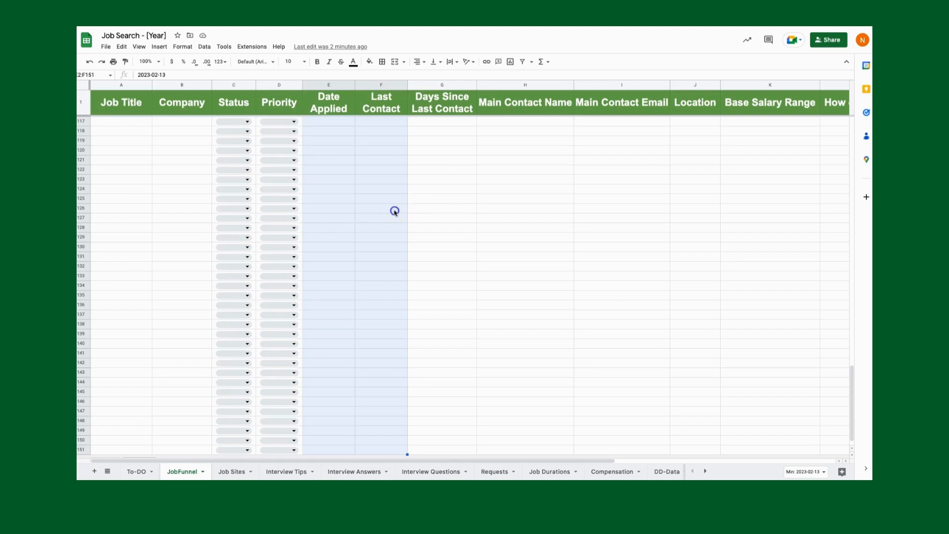
{"action": "left_click", "coordinate": [394, 212]}
{"action": "key", "text": "ctrl+Up"}
{"action": "left_click", "coordinate": [395, 211]}
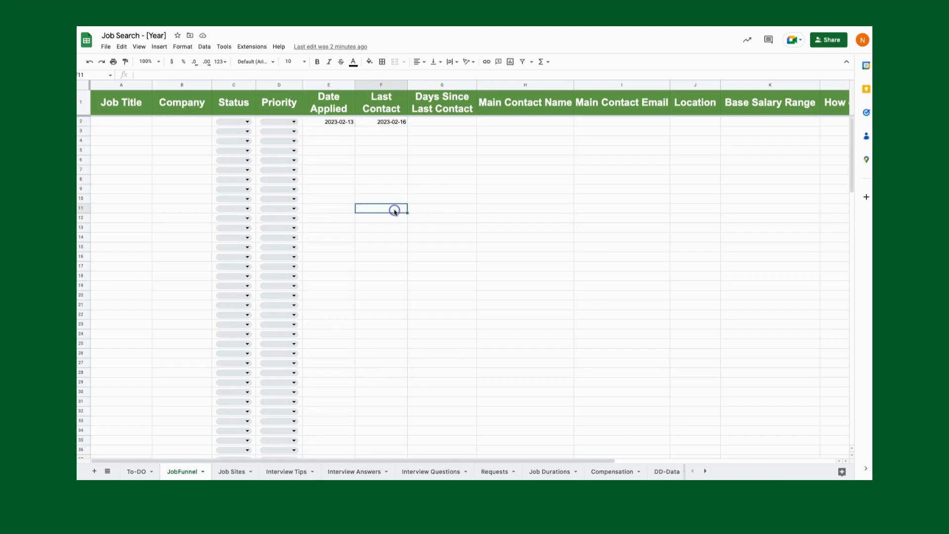
Step: Enter the function names IF and ISBLANK as plain text in cells H2 and H3 of the Main Contact Name column
{"action": "left_click", "coordinate": [437, 122]}
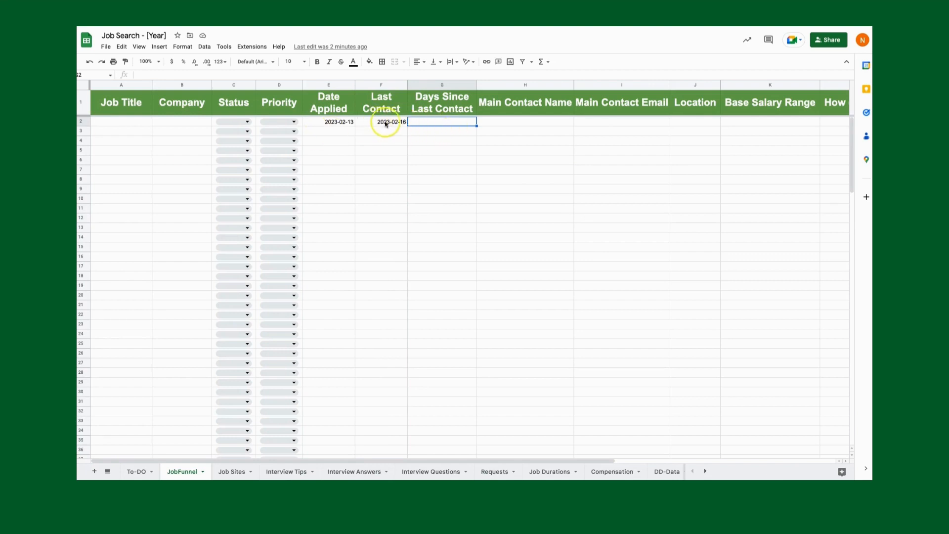
{"action": "left_click", "coordinate": [447, 124]}
{"action": "left_click", "coordinate": [552, 127]}
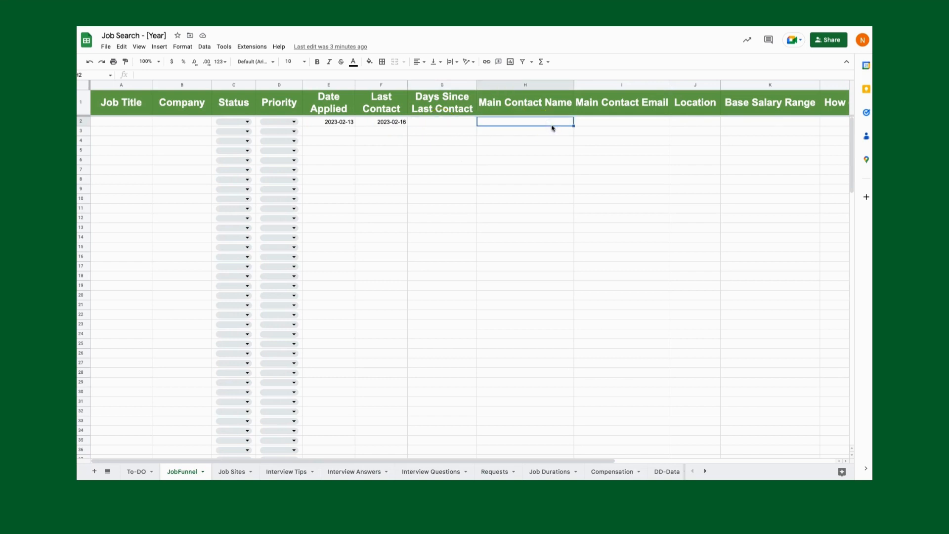
{"action": "type", "text": "IF"}
{"action": "key", "text": "Return"}
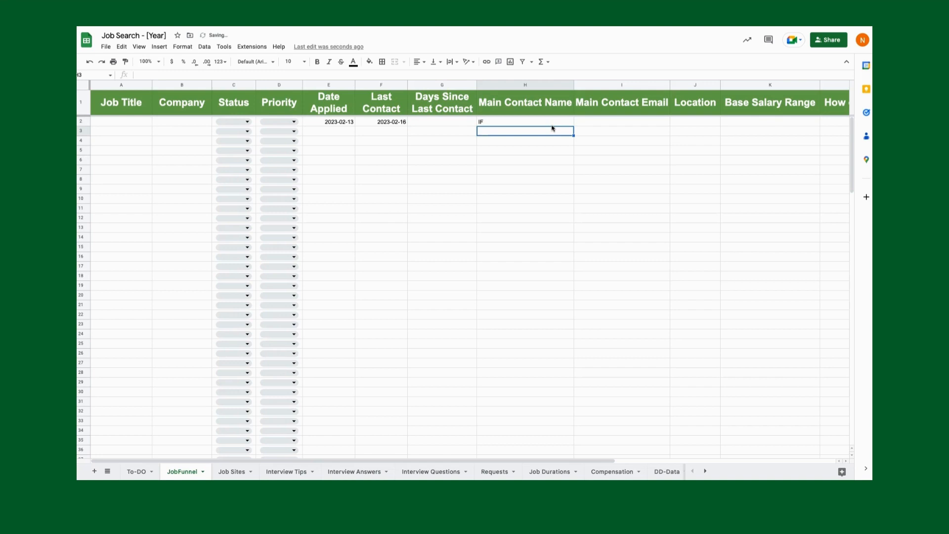
{"action": "type", "text": "ISBLANK"}
{"action": "key", "text": "Return"}
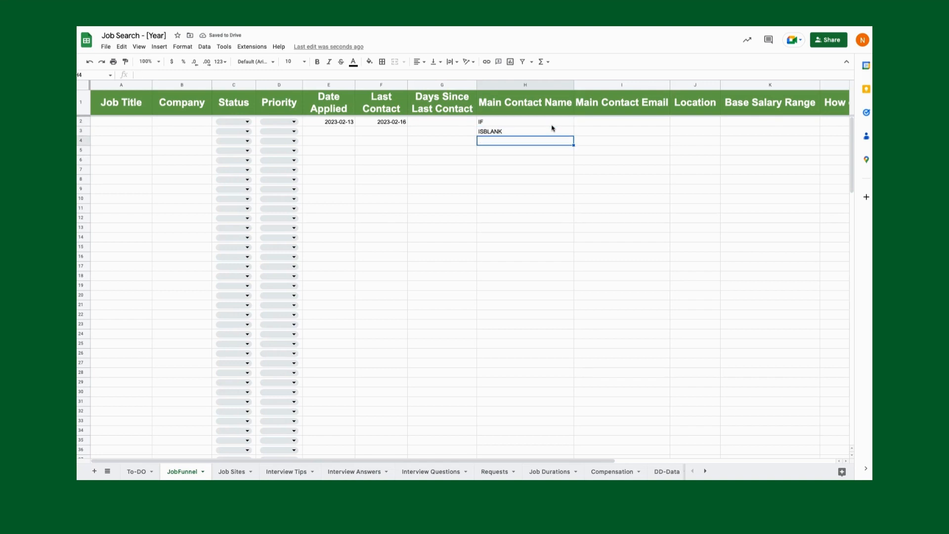
Step: Enter the function names DATEDIF and TODAY as plain text in cells H4 and H5
{"action": "type", "text": "DATEDIF"}
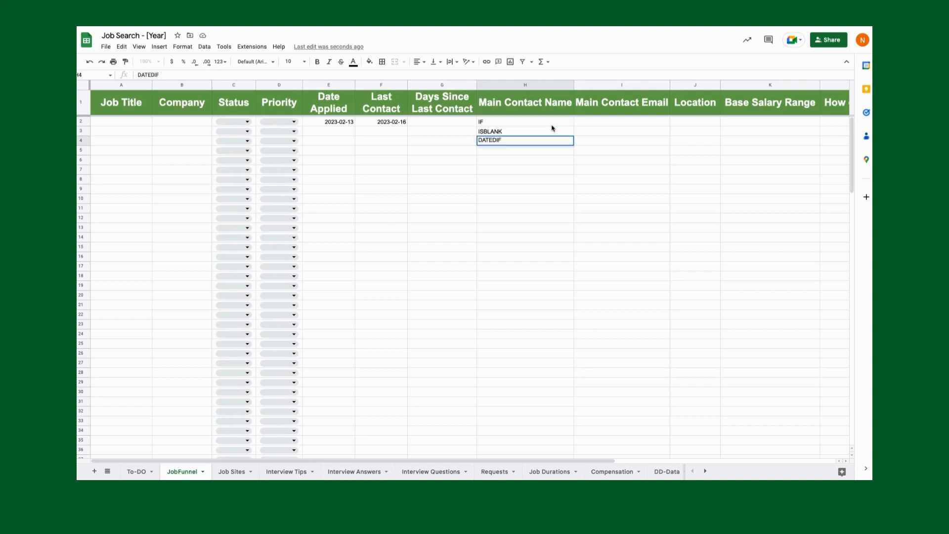
{"action": "key", "text": "Return"}
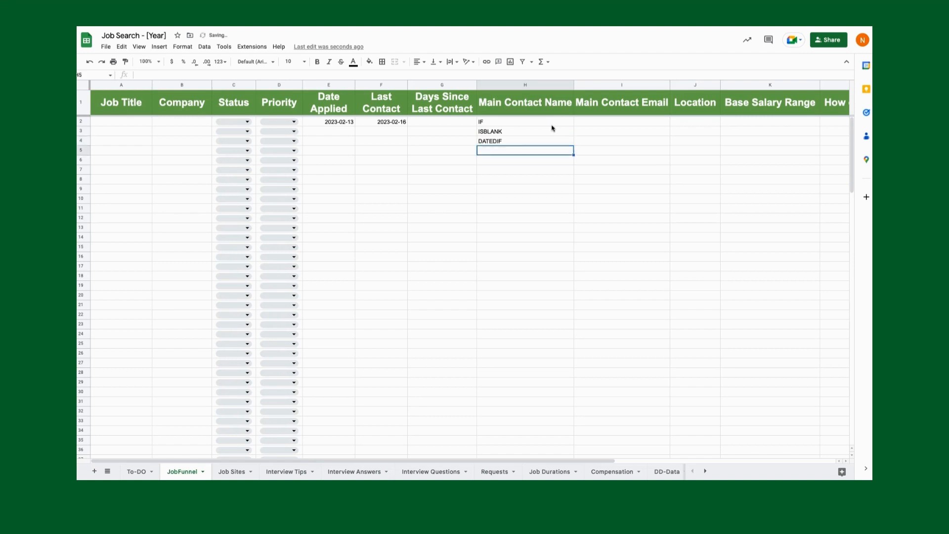
{"action": "type", "text": "TODAY"}
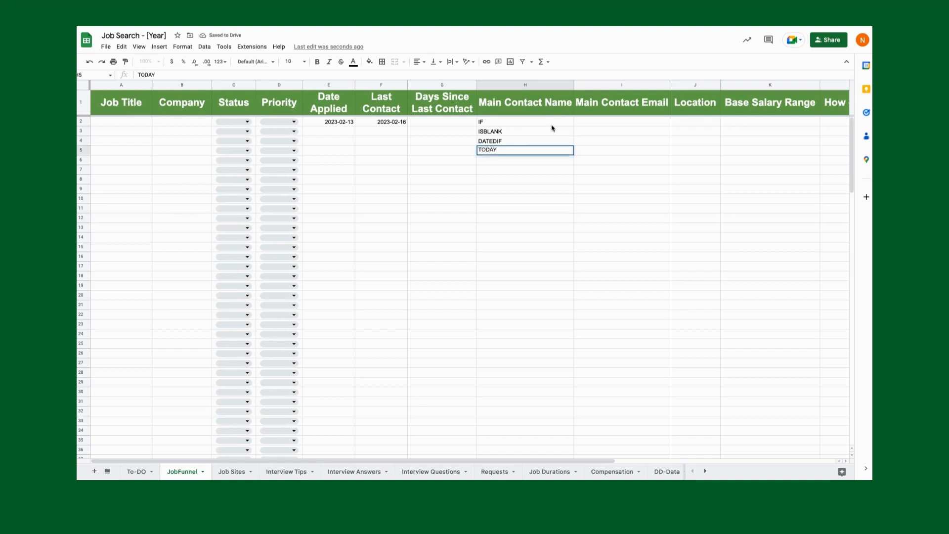
{"action": "key", "text": "Return"}
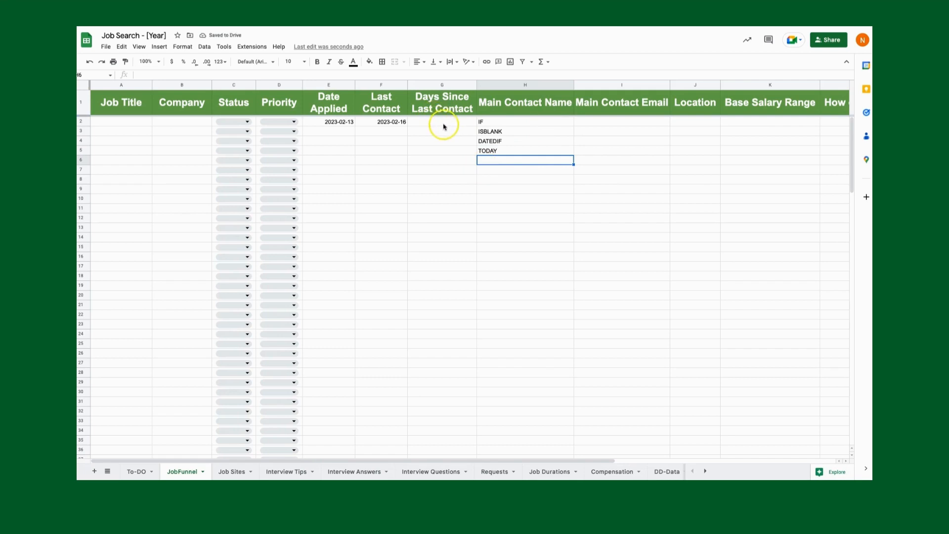
Step: Enter the formula =TODAY() in I2 of the Main Contact Email column, expanding the function's help description along the way
{"action": "left_click", "coordinate": [443, 126]}
{"action": "left_click", "coordinate": [588, 125]}
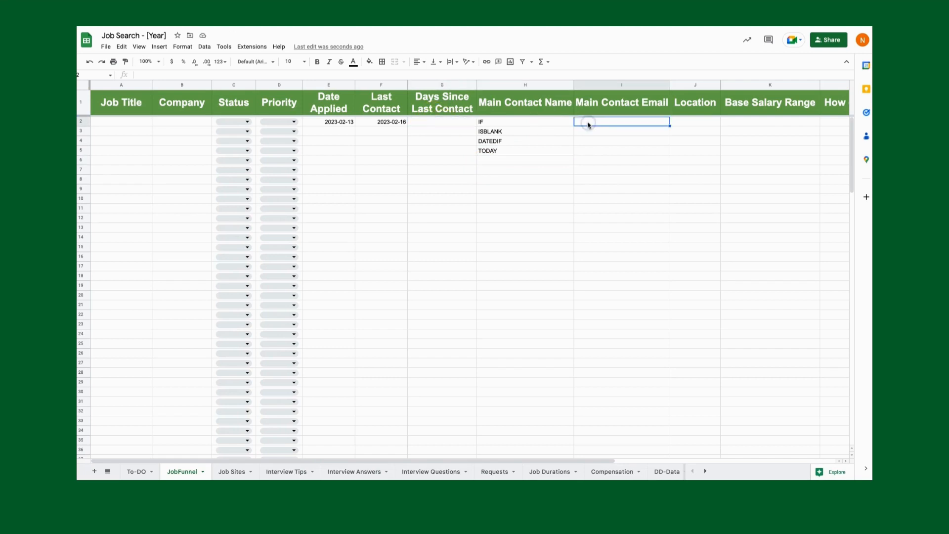
{"action": "type", "text": "="}
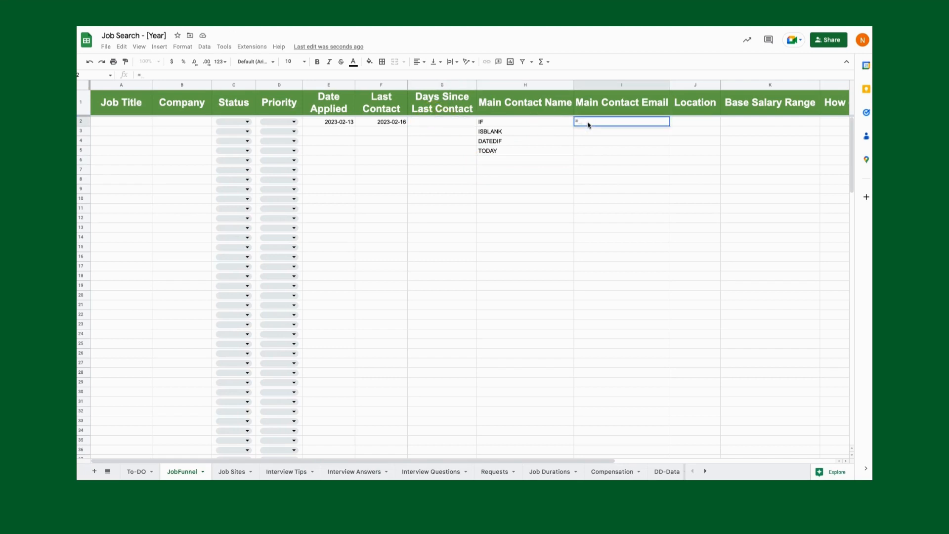
{"action": "type", "text": "TODAY()"}
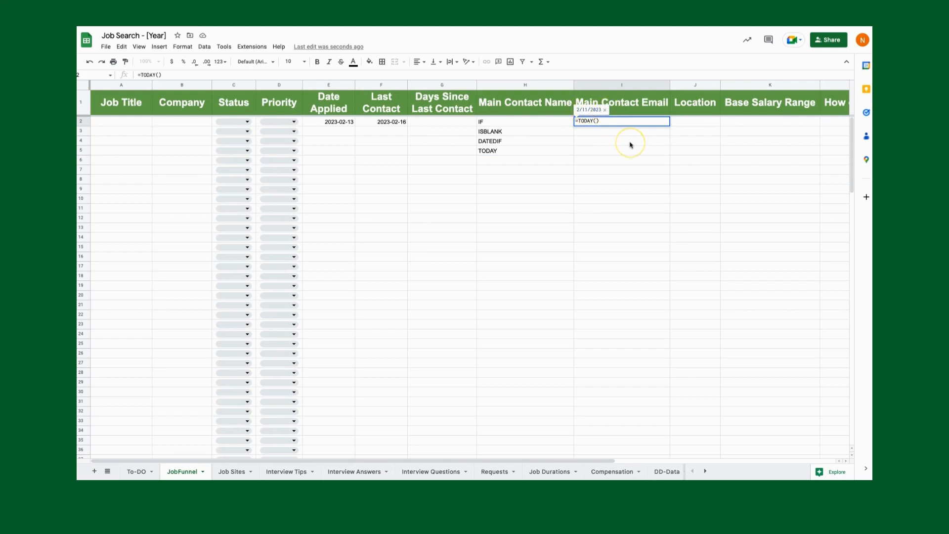
{"action": "key", "text": "Return"}
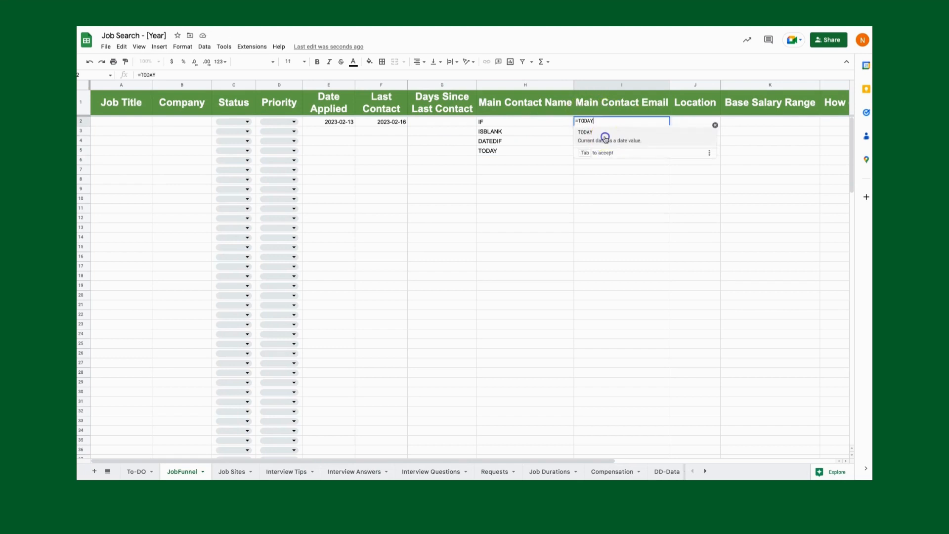
{"action": "left_click", "coordinate": [604, 137]}
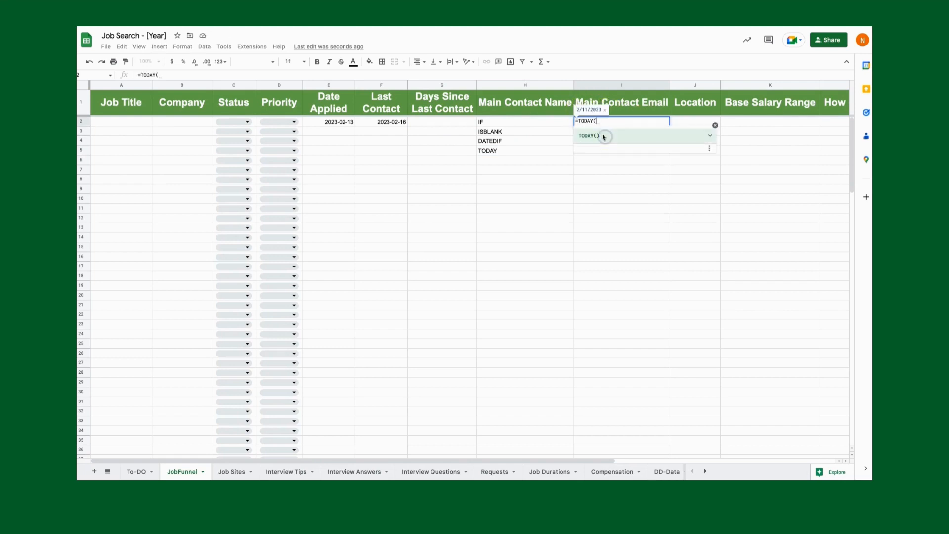
{"action": "left_click", "coordinate": [709, 135]}
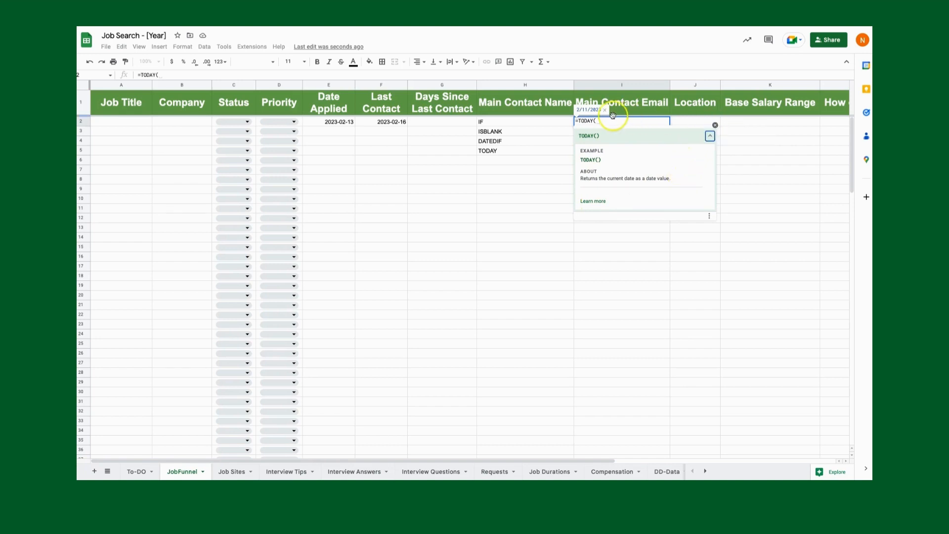
{"action": "key", "text": "Return"}
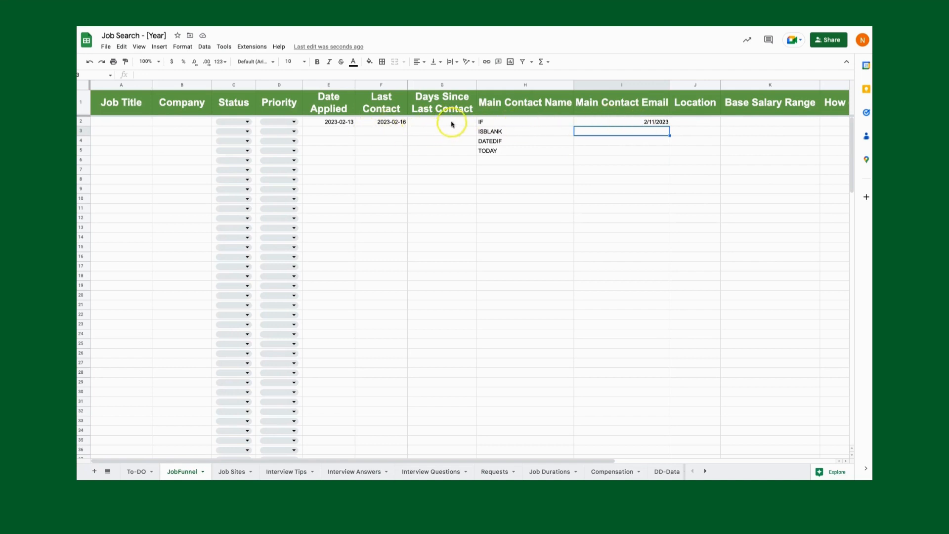
Step: Start a DATEDIF formula in G2 under Days Since Last Contact, with F2 as the start date and TODAY() as the end date
{"action": "left_click", "coordinate": [451, 123]}
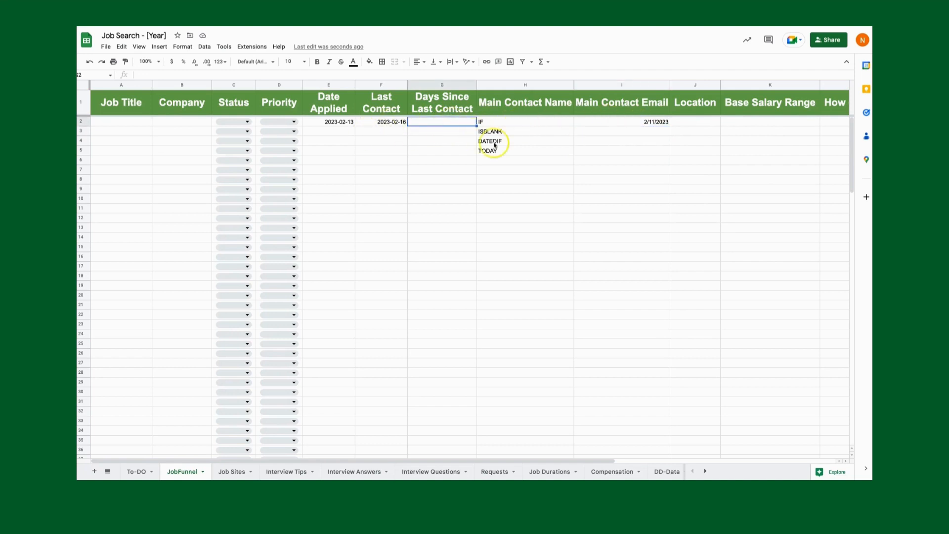
{"action": "left_click", "coordinate": [497, 143]}
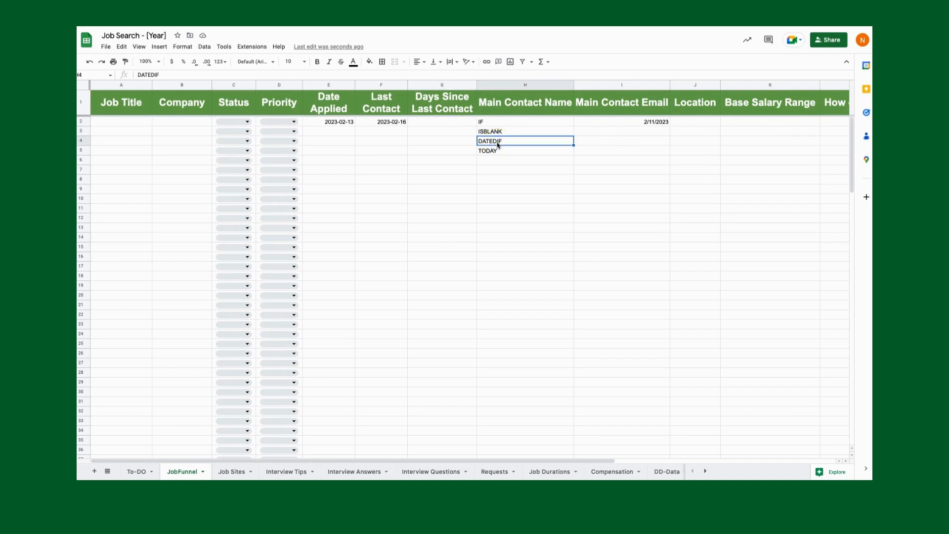
{"action": "left_click", "coordinate": [449, 123]}
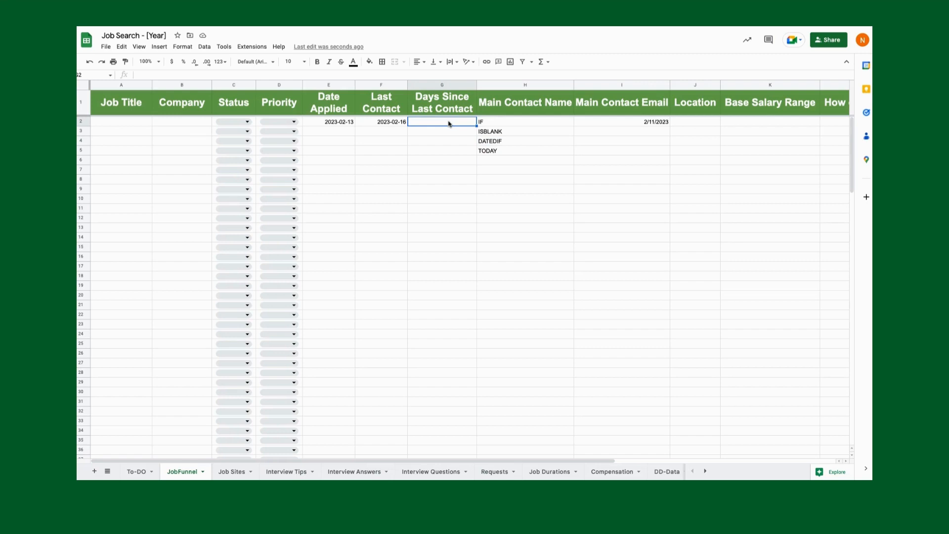
{"action": "type", "text": "=DATEDIF("}
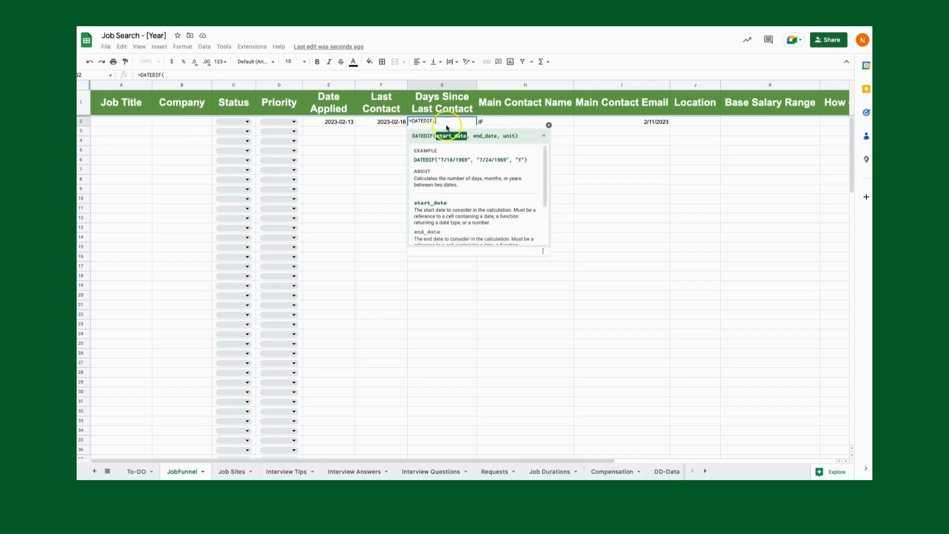
{"action": "left_click", "coordinate": [449, 137]}
{"action": "scroll", "coordinate": [521, 198], "scroll_direction": "down", "scroll_amount": 2}
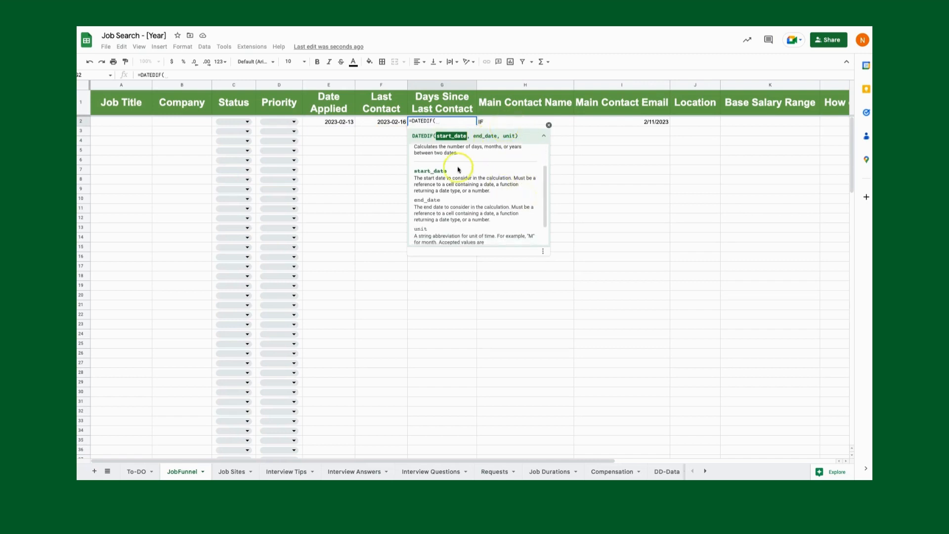
{"action": "left_click", "coordinate": [390, 124]}
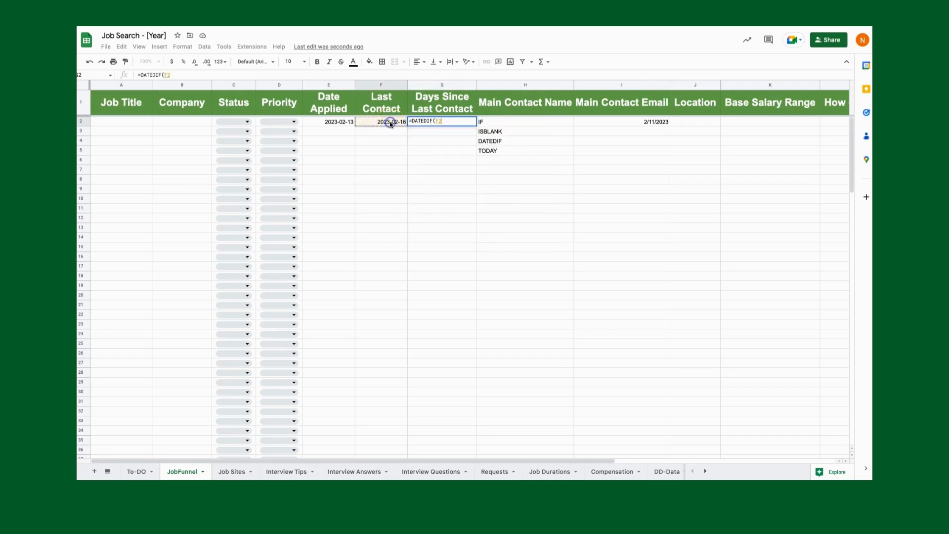
{"action": "type", "text": ","}
{"action": "scroll", "coordinate": [437, 203], "scroll_direction": "down", "scroll_amount": 2}
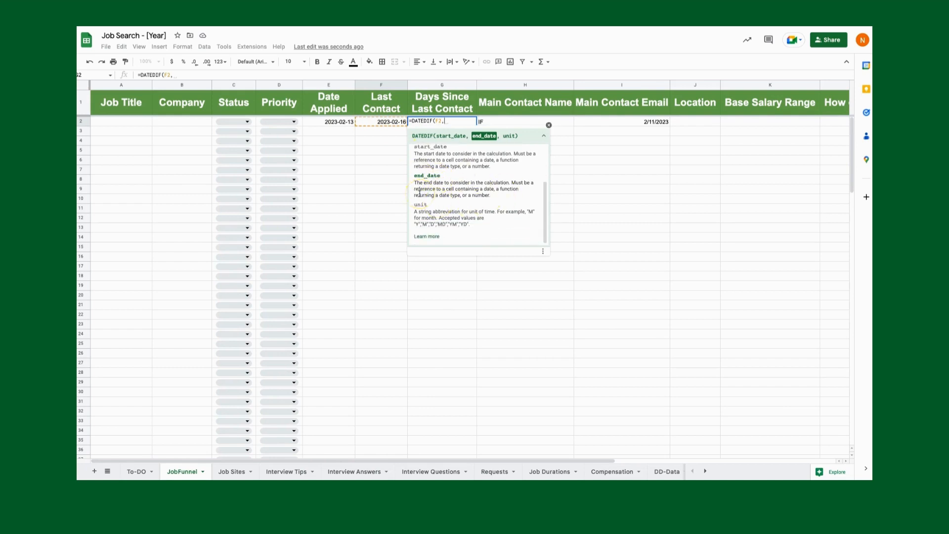
{"action": "type", "text": "TODAY"}
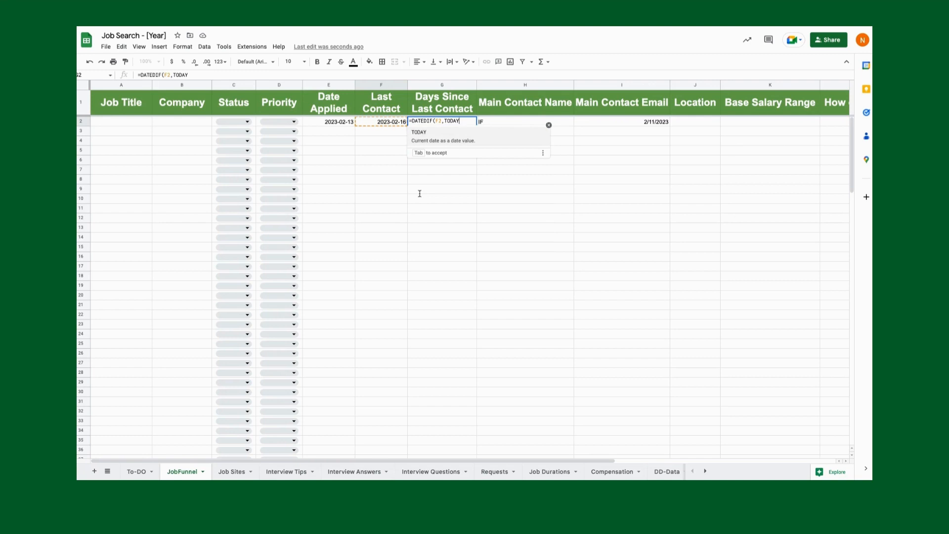
{"action": "type", "text": "()"}
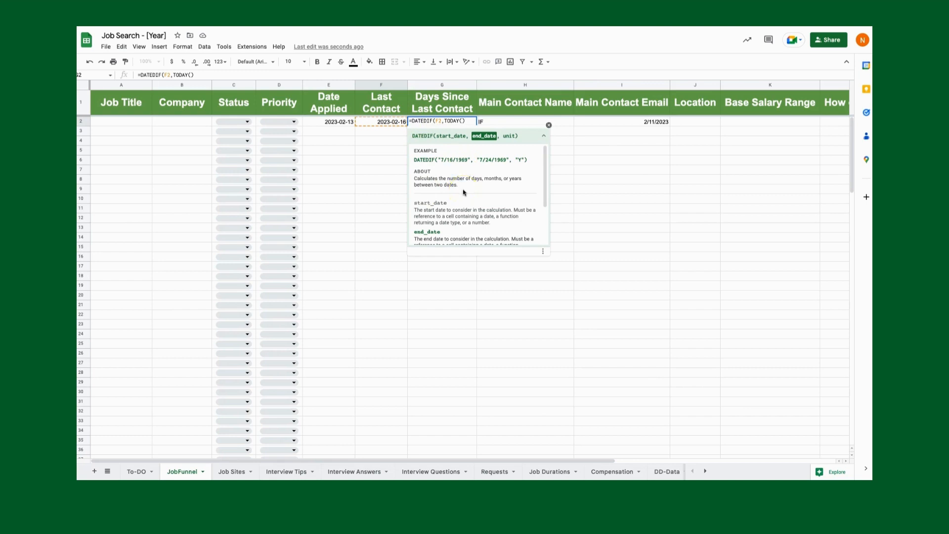
{"action": "type", "text": ","}
Step: Consult the full DATEDIF help for the accepted unit values and complete the G2 formula with the unit "D"
{"action": "scroll", "coordinate": [465, 220], "scroll_direction": "down", "scroll_amount": 2}
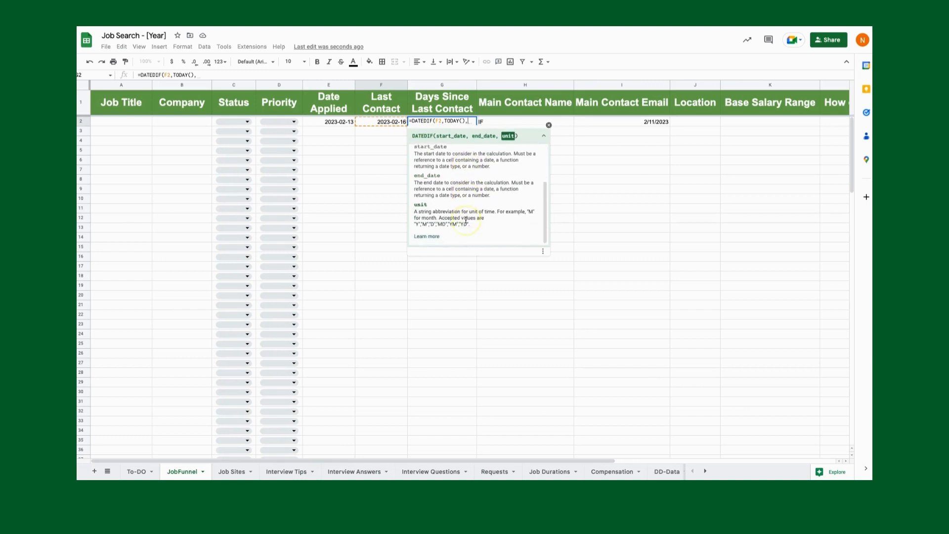
{"action": "left_click_drag", "start_coordinate": [421, 213], "coordinate": [501, 217]}
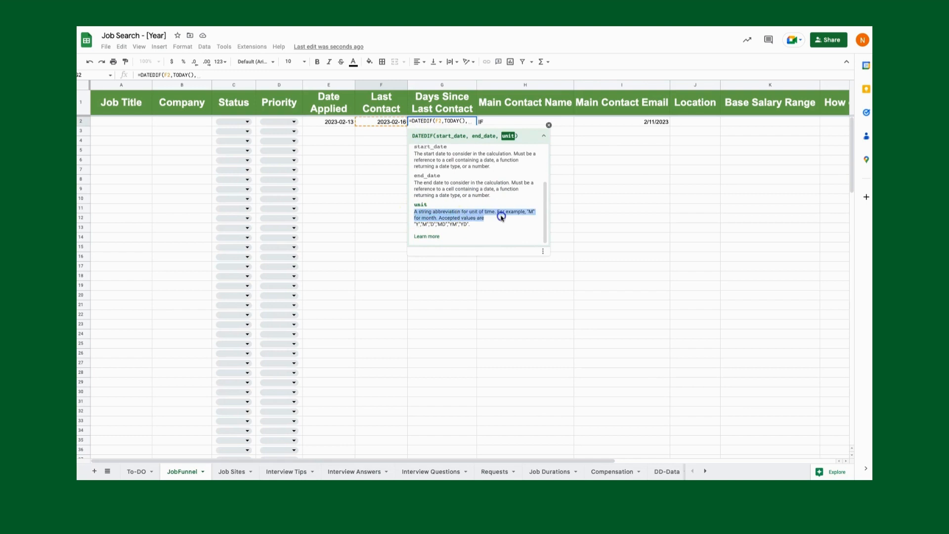
{"action": "left_click", "coordinate": [494, 218]}
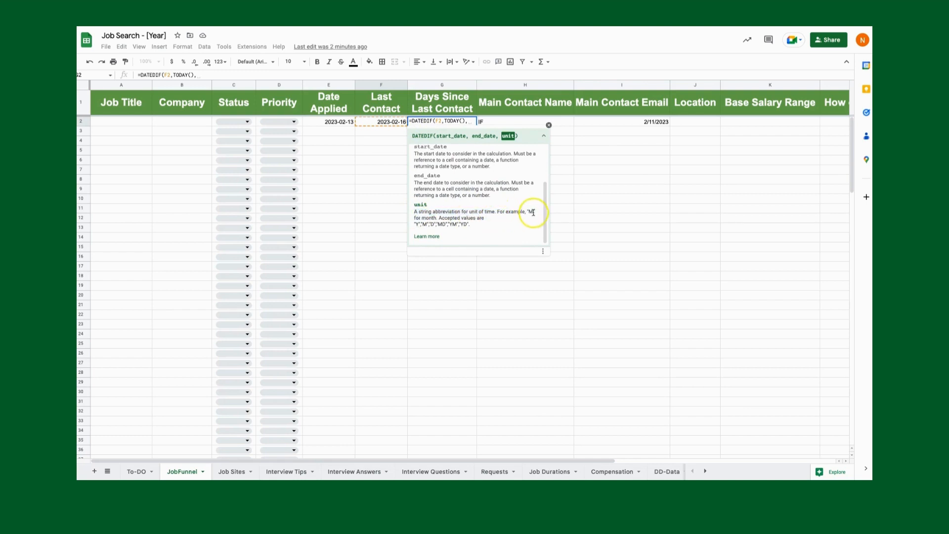
{"action": "left_click", "coordinate": [432, 236]}
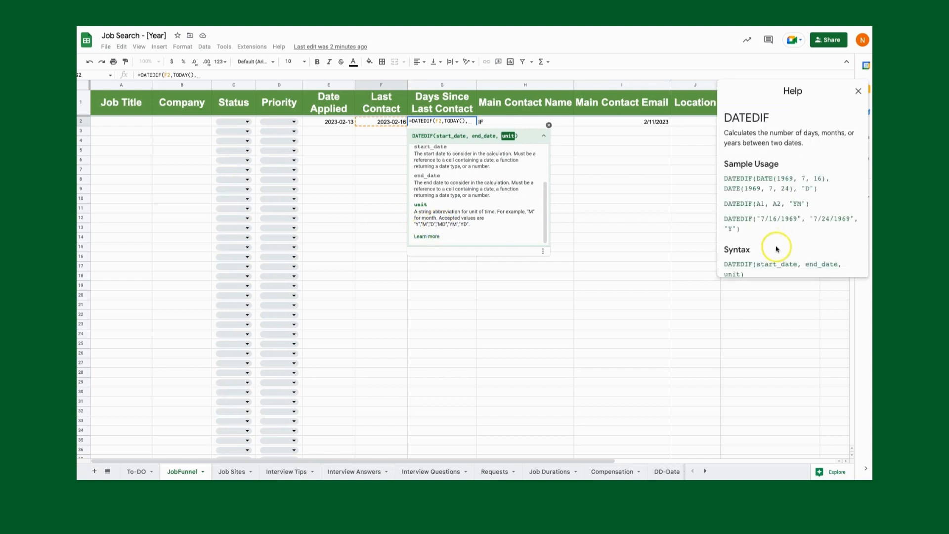
{"action": "scroll", "coordinate": [789, 218], "scroll_direction": "down", "scroll_amount": 4}
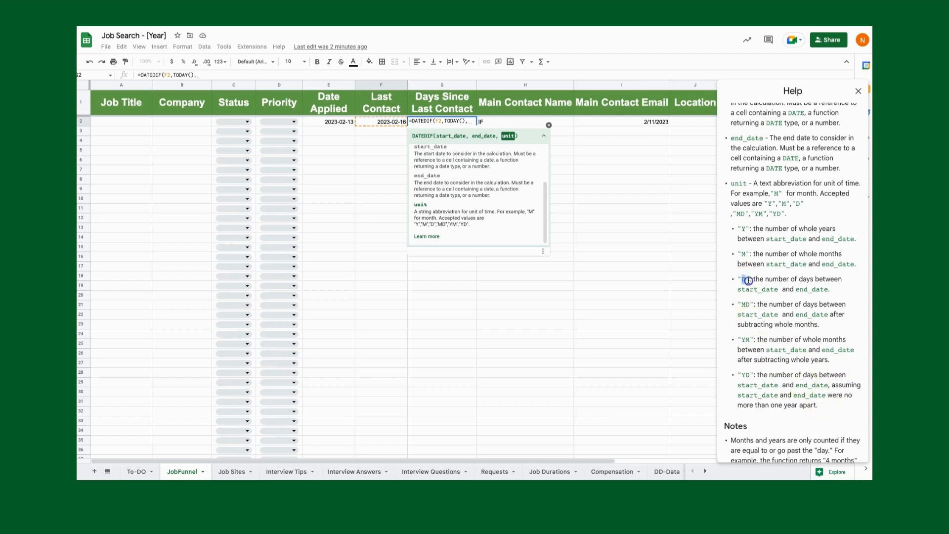
{"action": "left_click", "coordinate": [471, 121]}
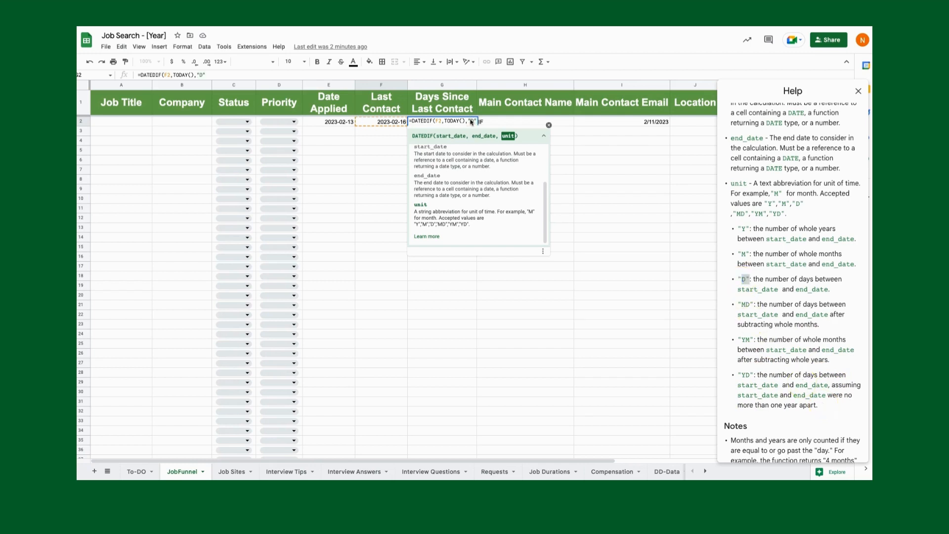
{"action": "type", "text": ")"}
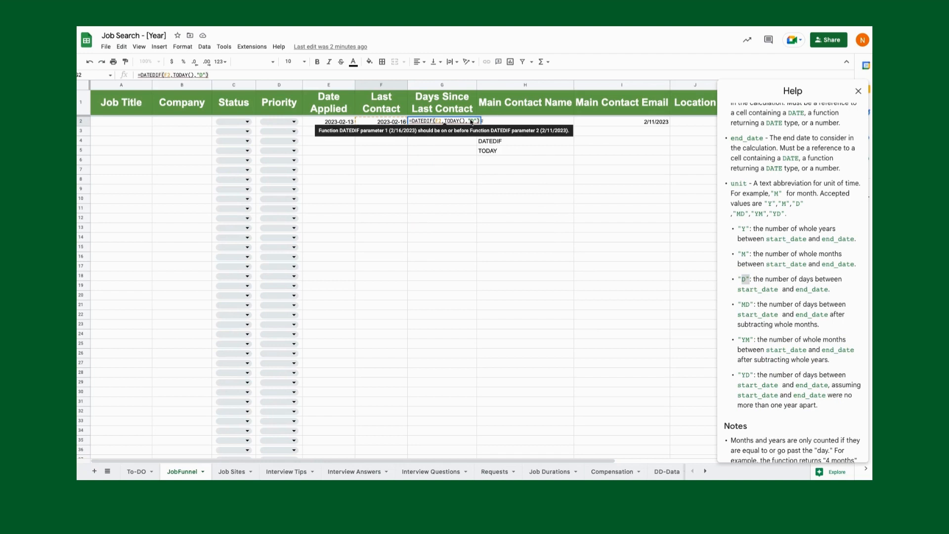
{"action": "key", "text": "Return"}
{"action": "left_click", "coordinate": [467, 124]}
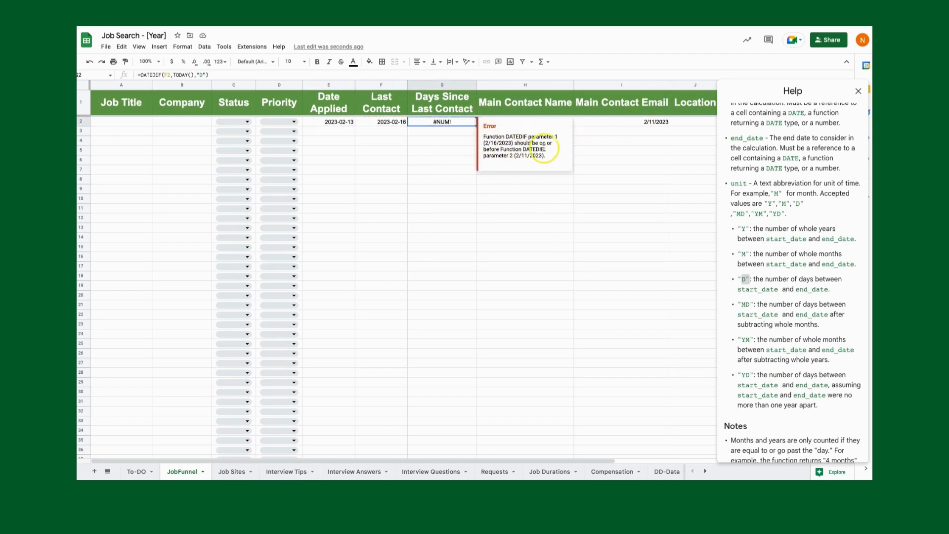
Step: Change the Last Contact date in F2 to 2023-02-09 and the Date Applied in E2 to 2023-02-06 using the calendar
{"action": "left_click", "coordinate": [394, 122]}
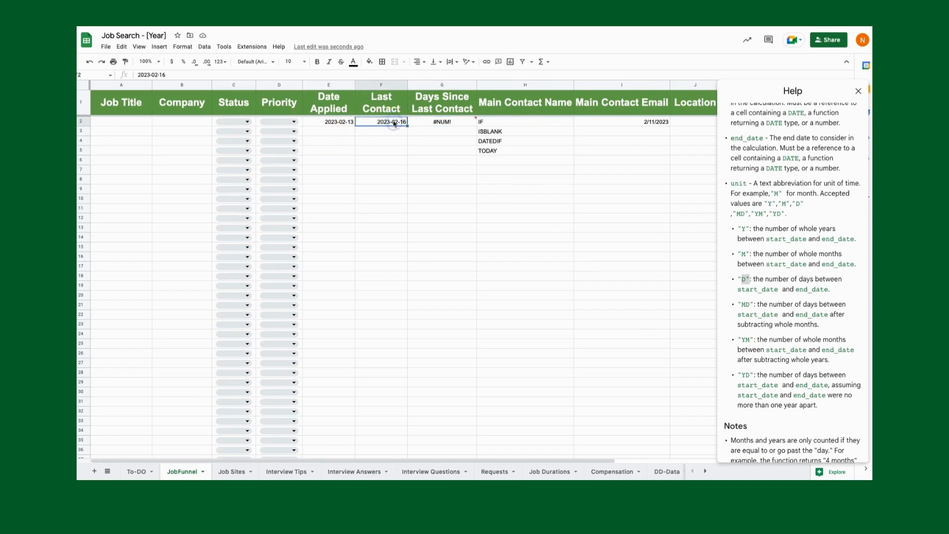
{"action": "double_click", "coordinate": [394, 122]}
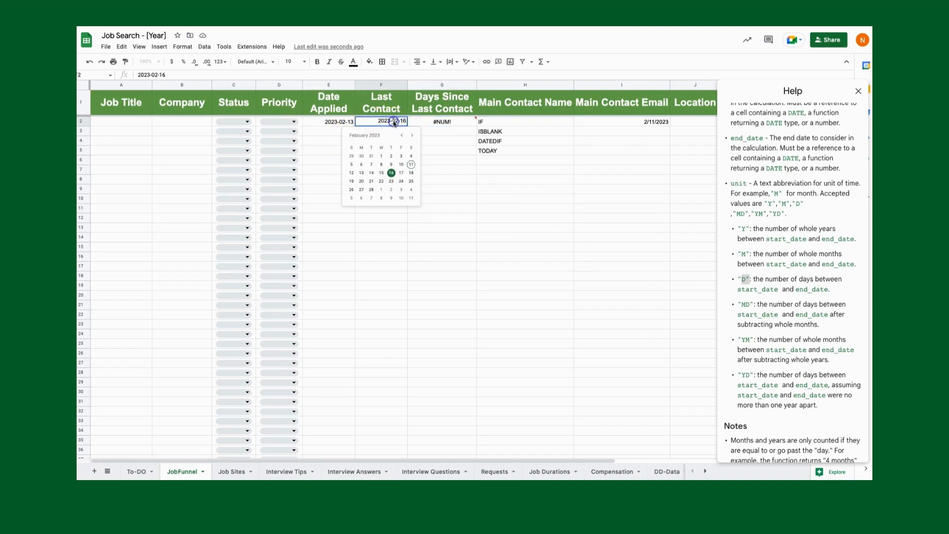
{"action": "left_click", "coordinate": [391, 165]}
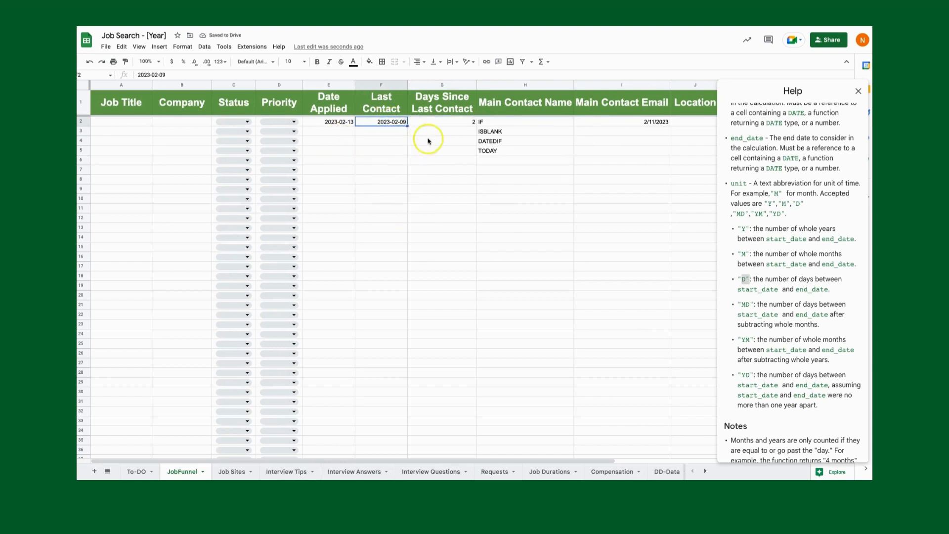
{"action": "left_click", "coordinate": [346, 122]}
{"action": "double_click", "coordinate": [346, 122]}
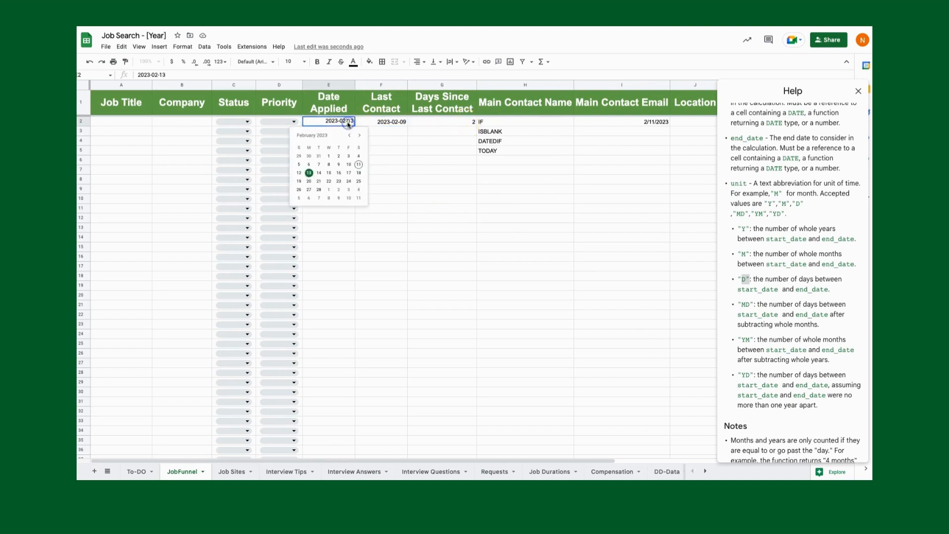
{"action": "left_click", "coordinate": [308, 164]}
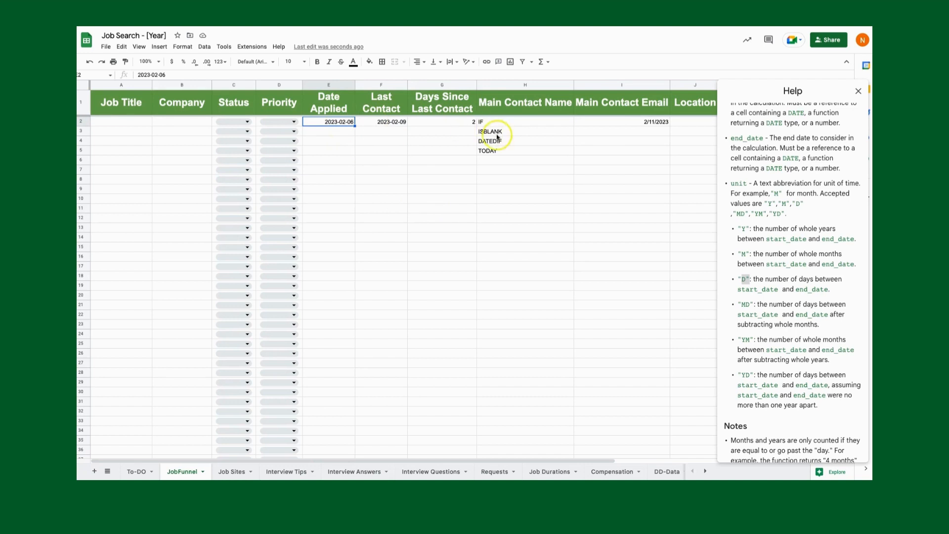
{"action": "left_click", "coordinate": [504, 140]}
{"action": "left_click", "coordinate": [504, 151]}
{"action": "left_click", "coordinate": [507, 132]}
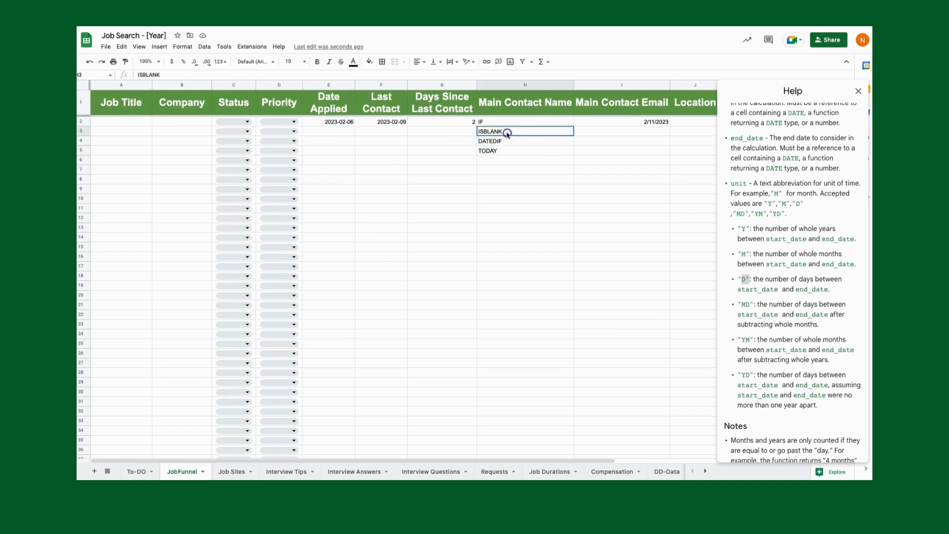
{"action": "left_click", "coordinate": [457, 121]}
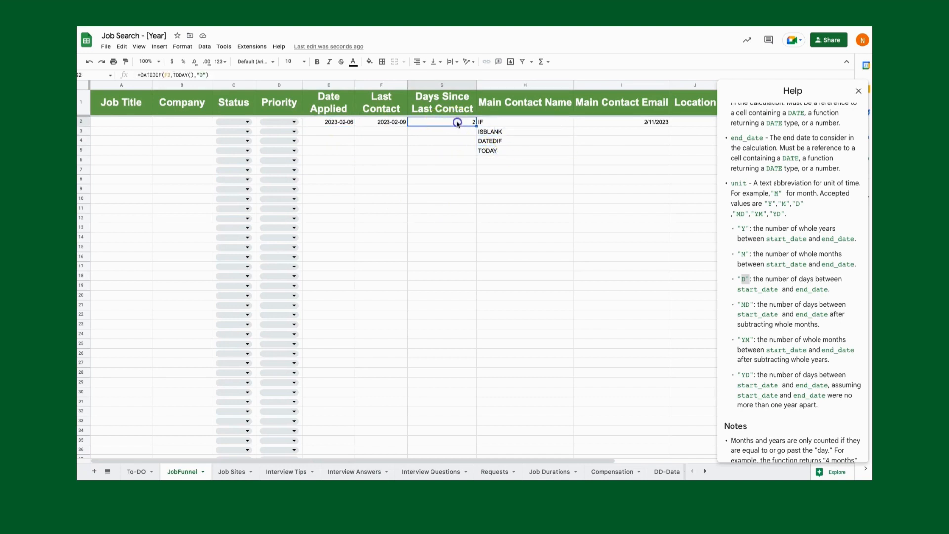
Step: Fill the DATEDIF formula from G2 down to G17 and clear the copies from G3:G17
{"action": "left_click_drag", "start_coordinate": [475, 125], "coordinate": [462, 270]}
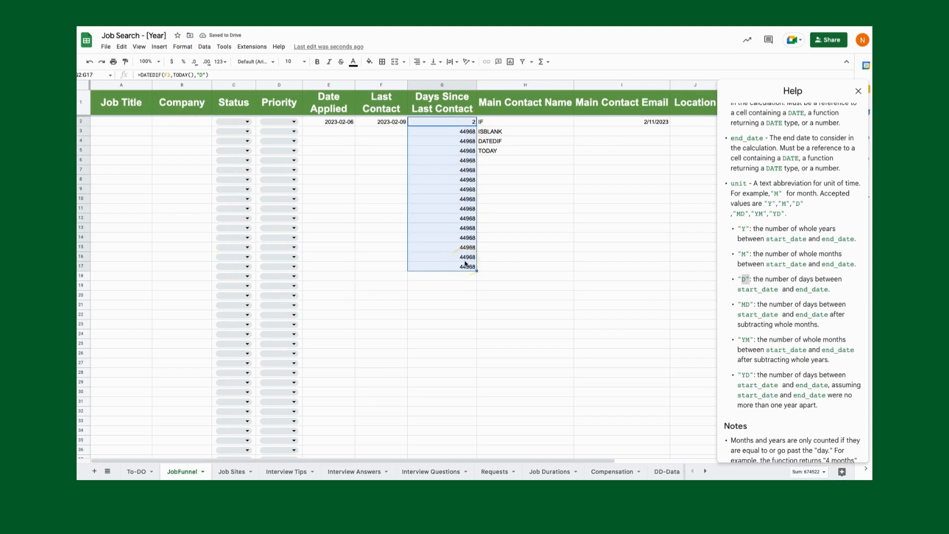
{"action": "left_click_drag", "start_coordinate": [467, 134], "coordinate": [463, 269]}
{"action": "key", "text": "Delete"}
{"action": "left_click", "coordinate": [482, 122]}
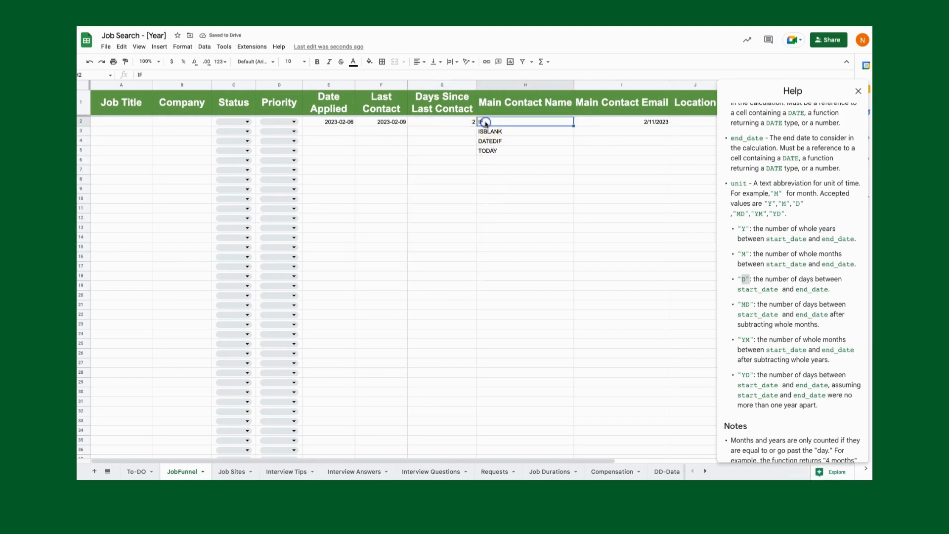
{"action": "left_click", "coordinate": [335, 135]}
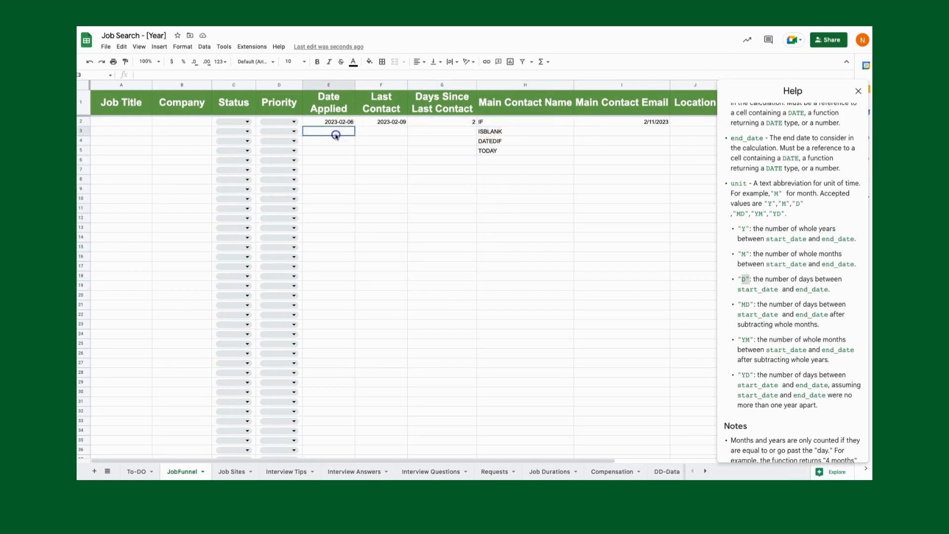
{"action": "left_click", "coordinate": [450, 134]}
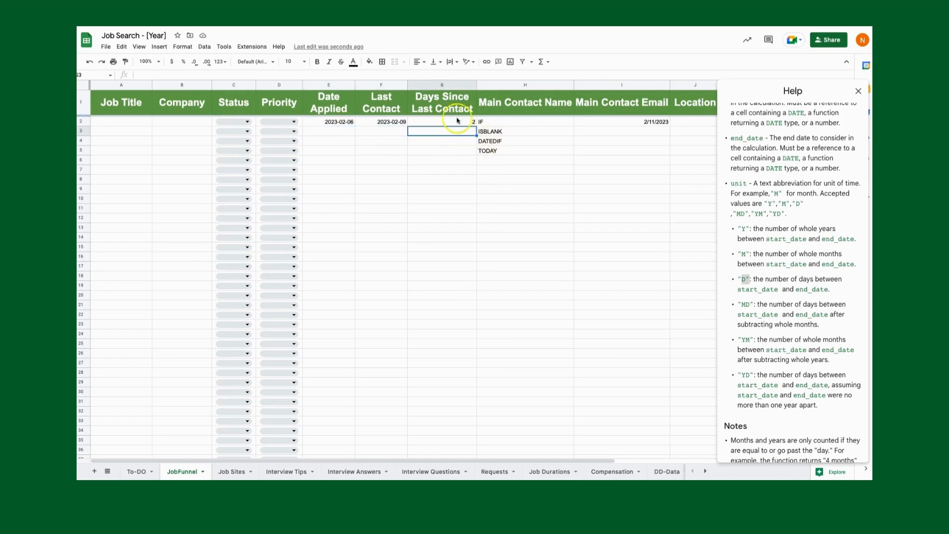
Step: Wrap the DATEDIF formula in G2 in an IF function with ISBLANK(F2) as its logical expression
{"action": "left_click", "coordinate": [465, 122]}
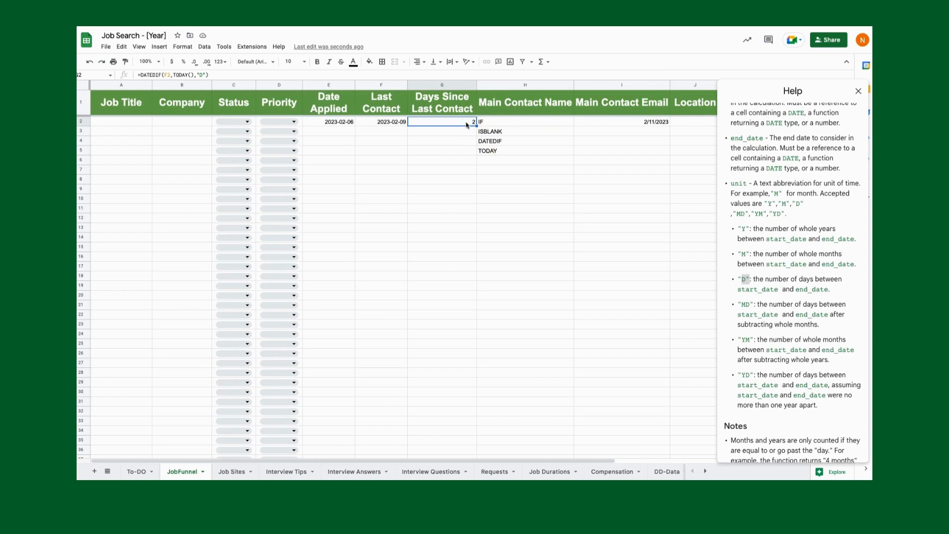
{"action": "double_click", "coordinate": [452, 122]}
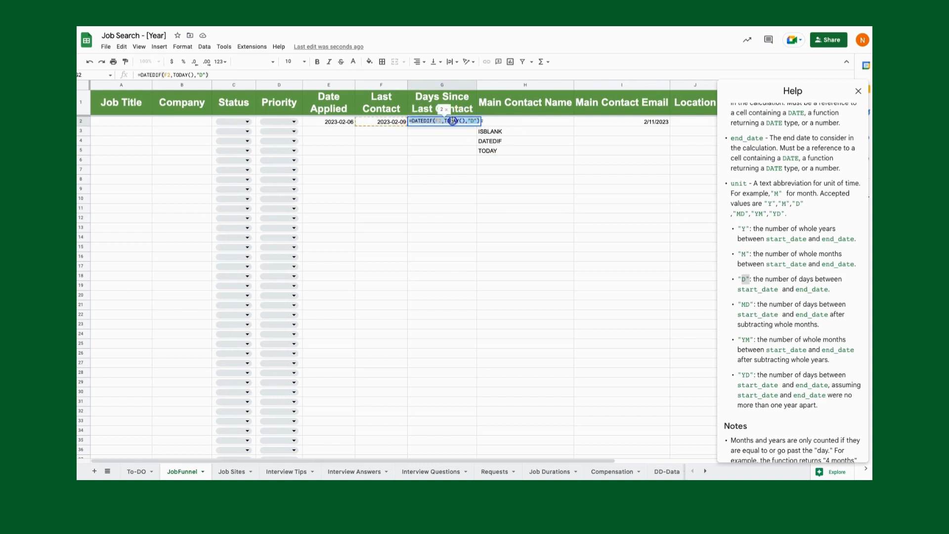
{"action": "left_click", "coordinate": [413, 121]}
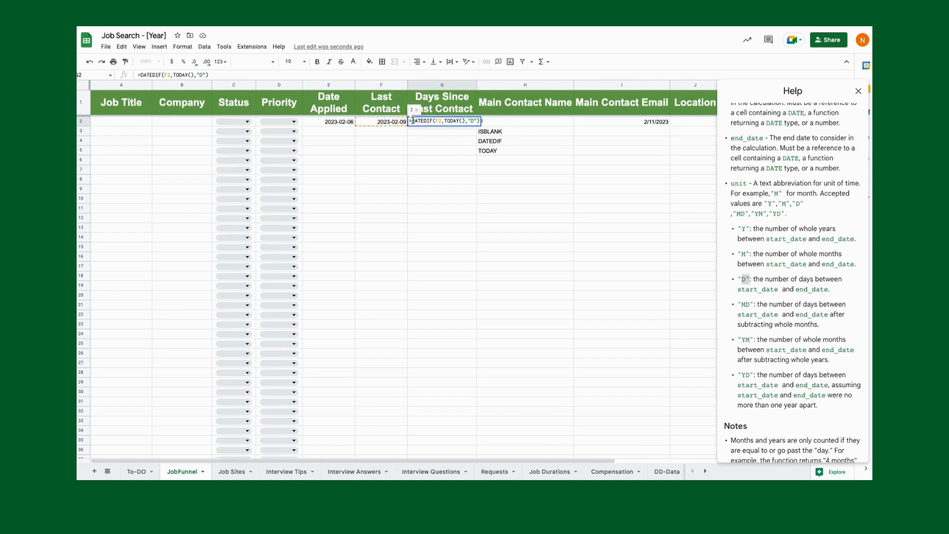
{"action": "type", "text": "IF("}
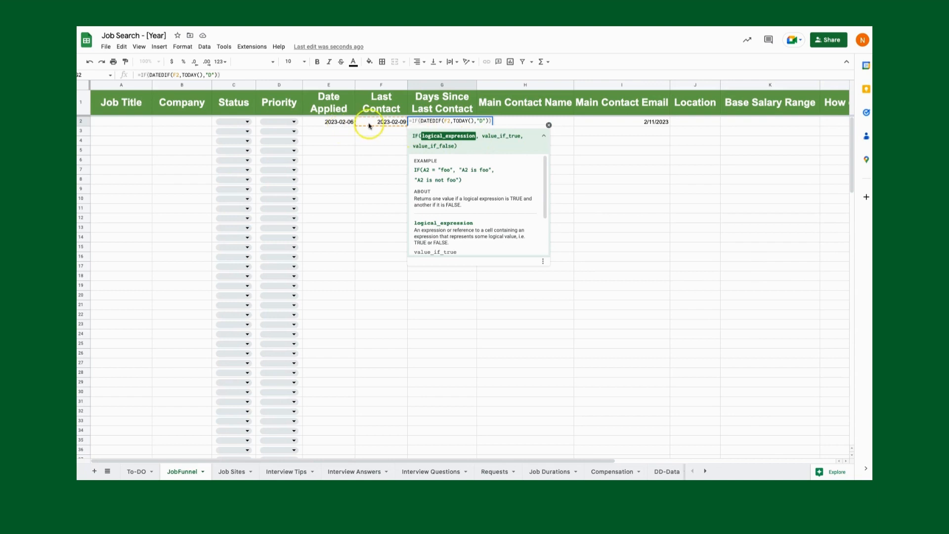
{"action": "left_click", "coordinate": [421, 122]}
{"action": "type", "text": "ISBLANK()"}
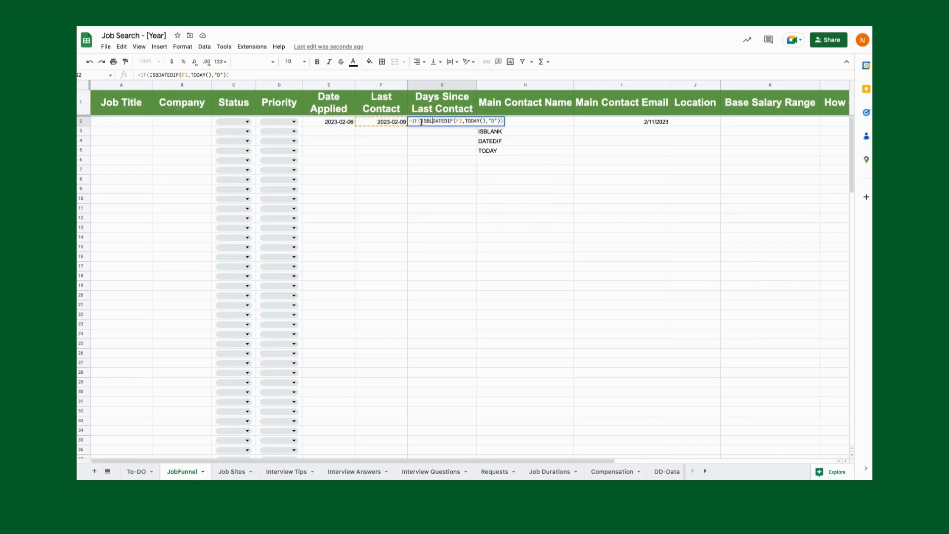
{"action": "type", "text": ","}
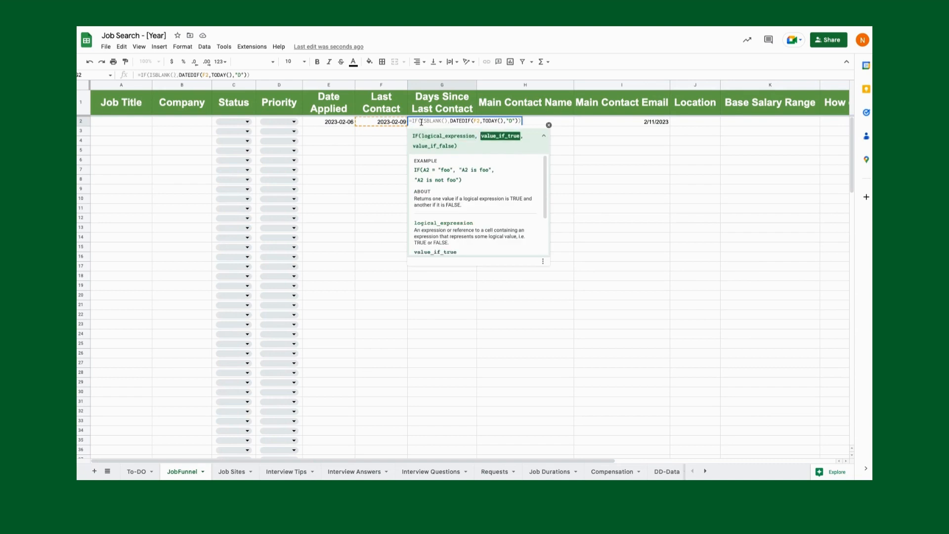
{"action": "key", "text": "Left"}
{"action": "key", "text": "Left"}
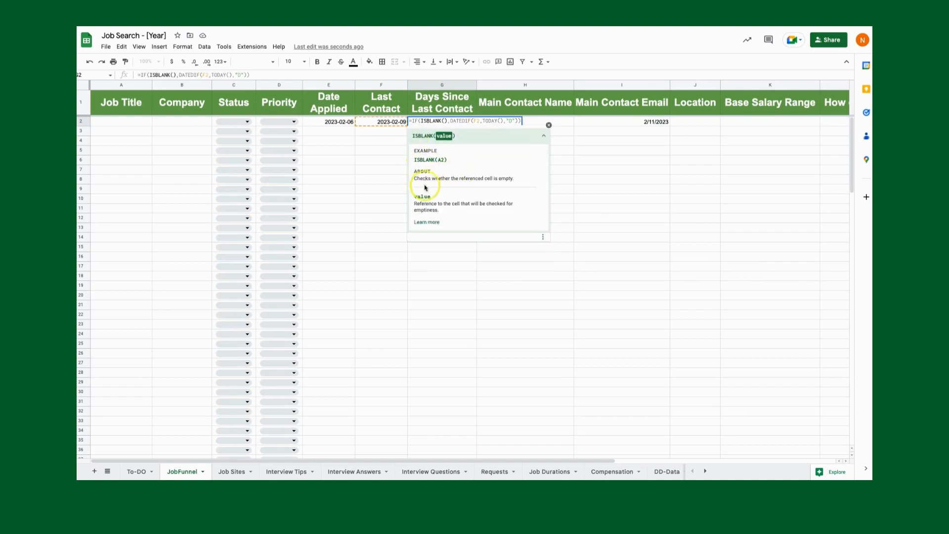
{"action": "left_click", "coordinate": [403, 124]}
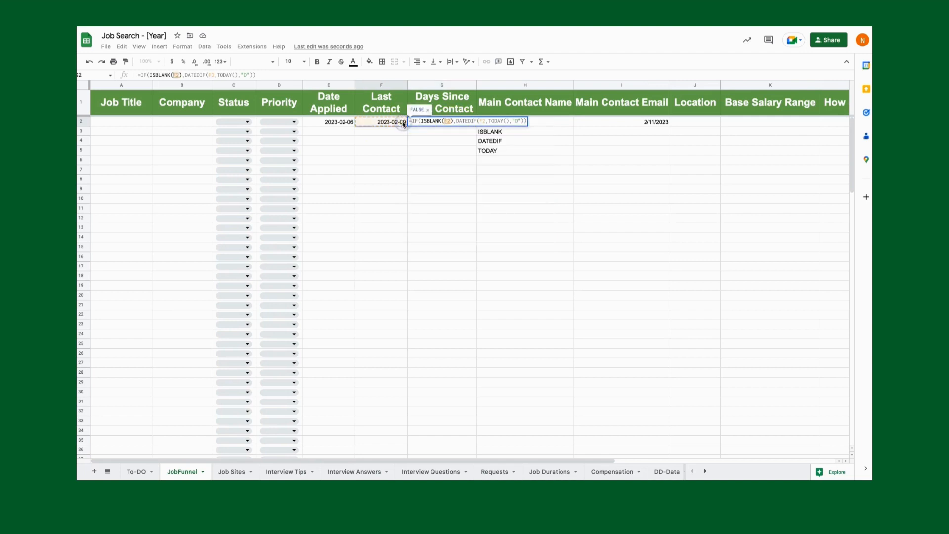
Step: Add an empty string "" as the value if true, completing G2 as =IF(ISBLANK(F2),"",DATEDIF(F2,TODAY(),"D"))
{"action": "left_click", "coordinate": [454, 122]}
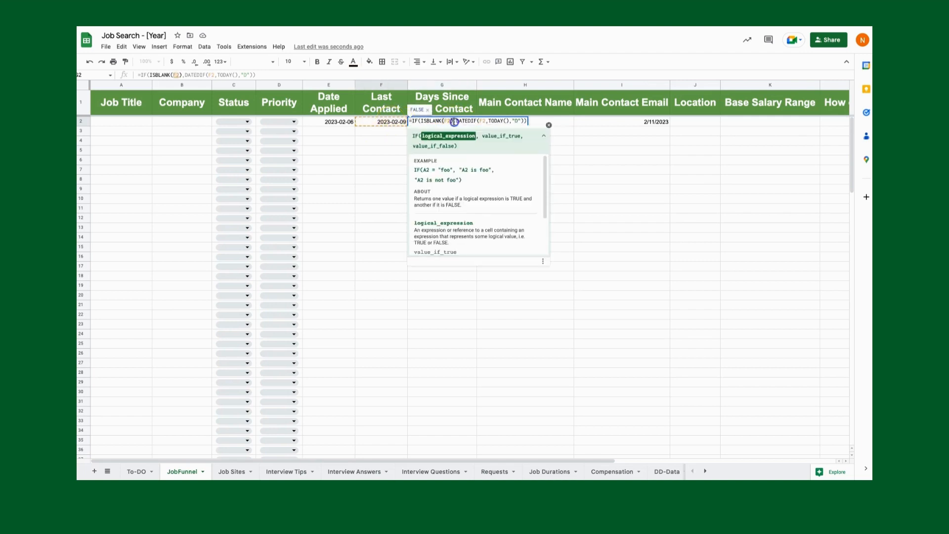
{"action": "type", "text": ","}
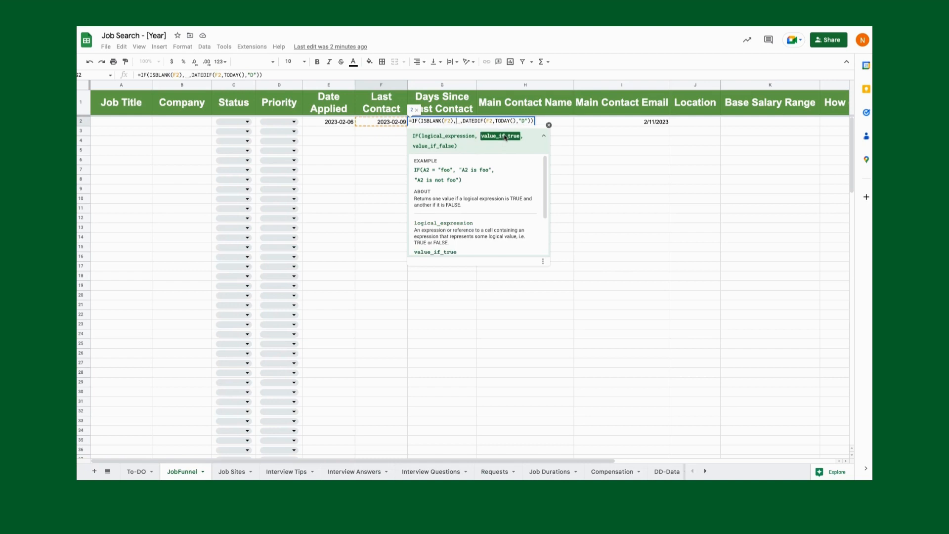
{"action": "key", "text": "BackSpace"}
{"action": "type", "text": "\"\""}
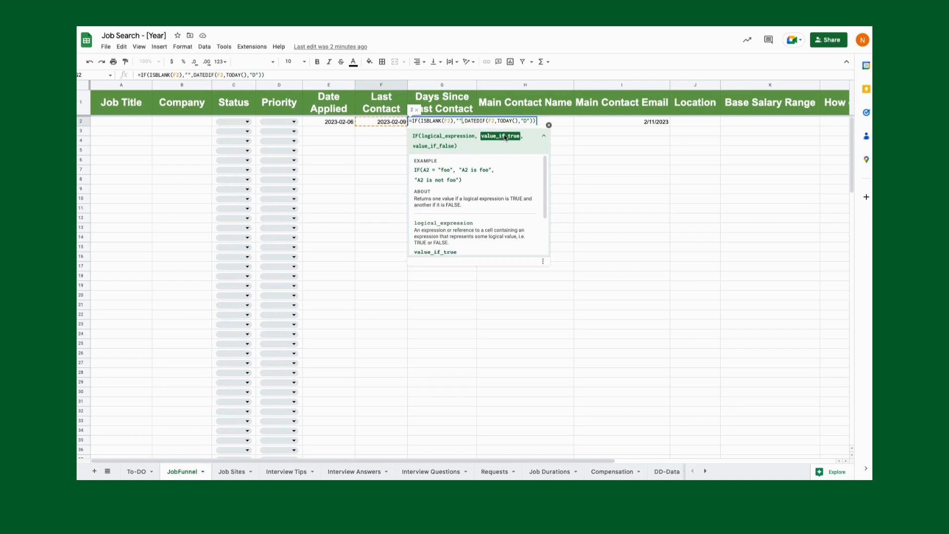
{"action": "key", "text": "Right"}
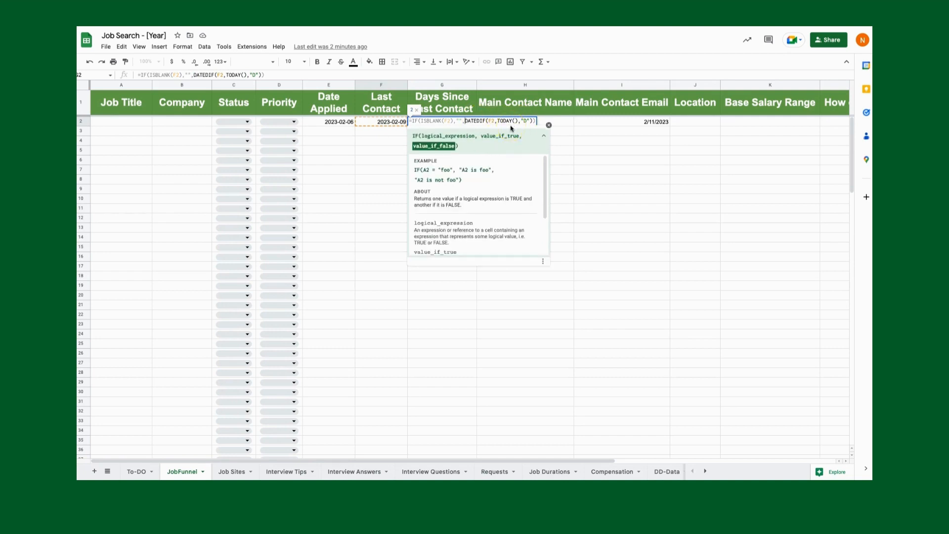
{"action": "key", "text": "Return"}
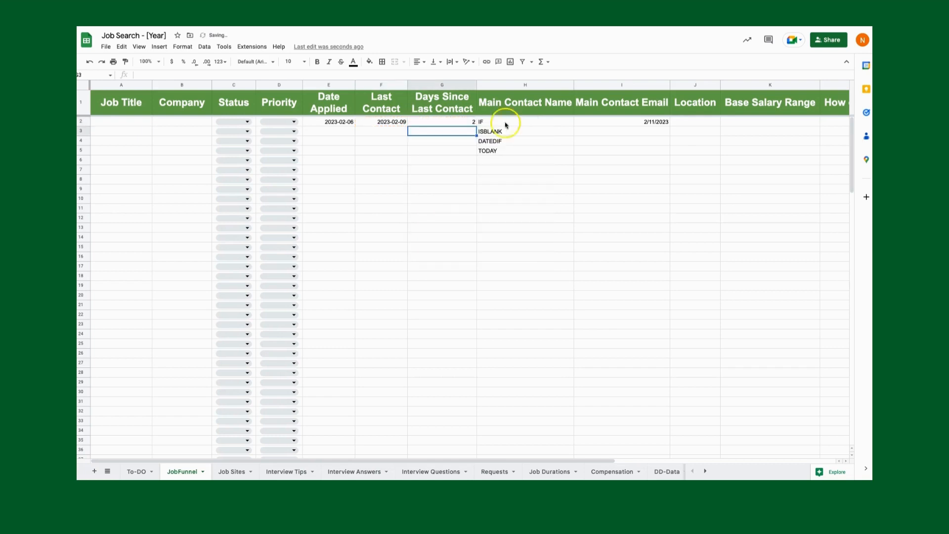
Step: Fill the IF formula from G2 down the Days Since Last Contact column to row 30
{"action": "left_click", "coordinate": [463, 121]}
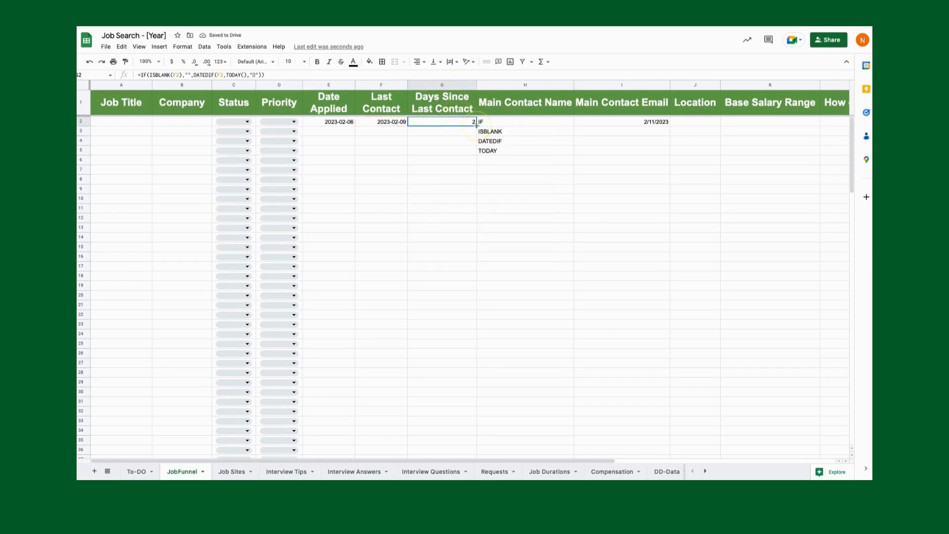
{"action": "left_click_drag", "start_coordinate": [476, 126], "coordinate": [456, 391]}
{"action": "left_click", "coordinate": [453, 132]}
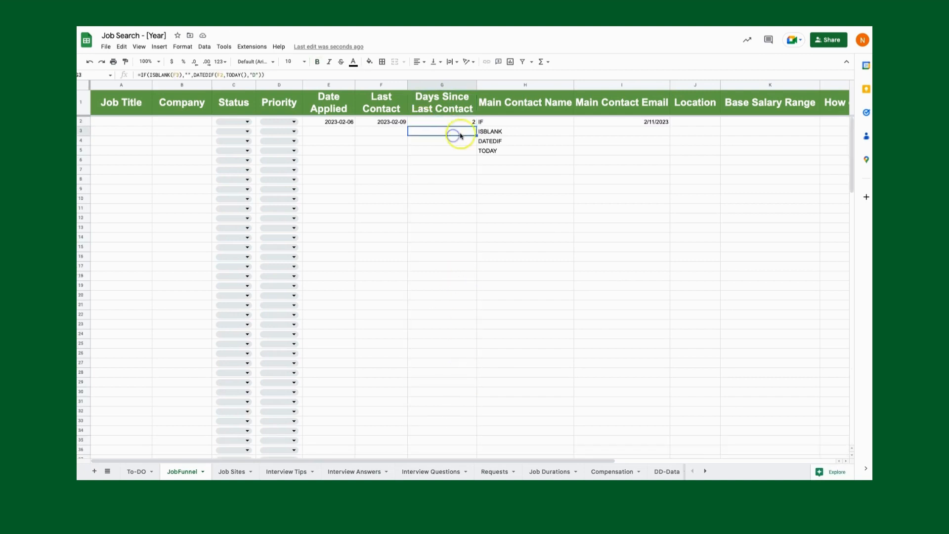
Step: Test the filled formula by extending the Last Contact date from F2 into F3, and clear F3 again
{"action": "left_click", "coordinate": [387, 131]}
{"action": "left_click", "coordinate": [394, 123]}
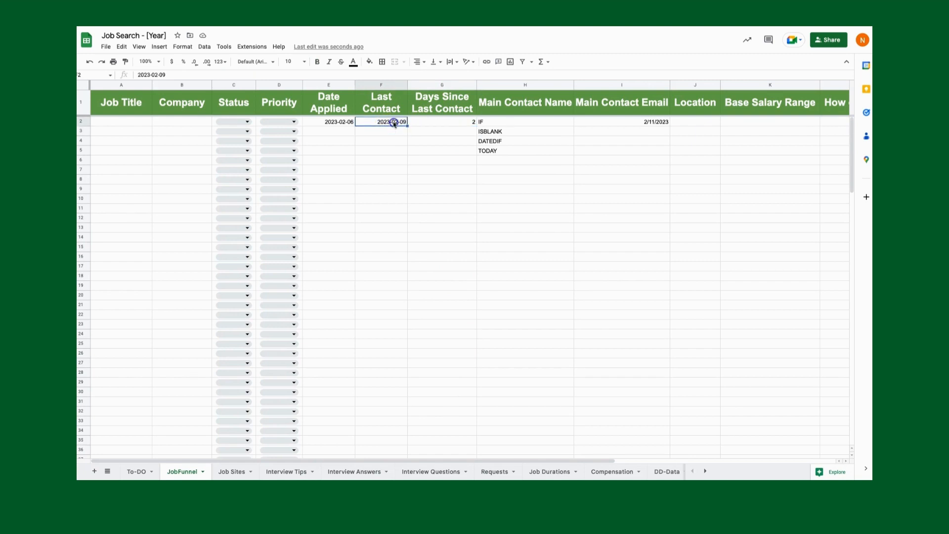
{"action": "left_click_drag", "start_coordinate": [406, 133], "coordinate": [406, 134]}
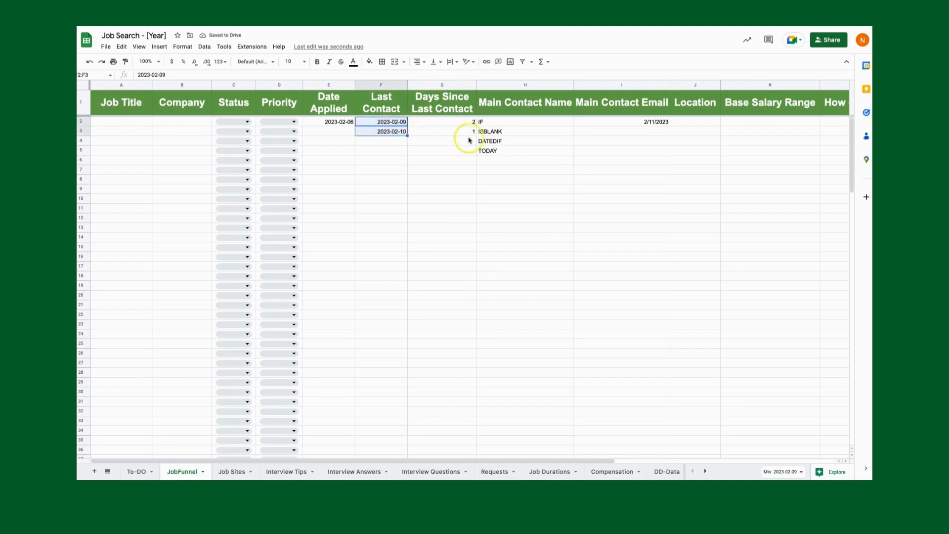
{"action": "left_click", "coordinate": [474, 132]}
{"action": "left_click", "coordinate": [401, 132]}
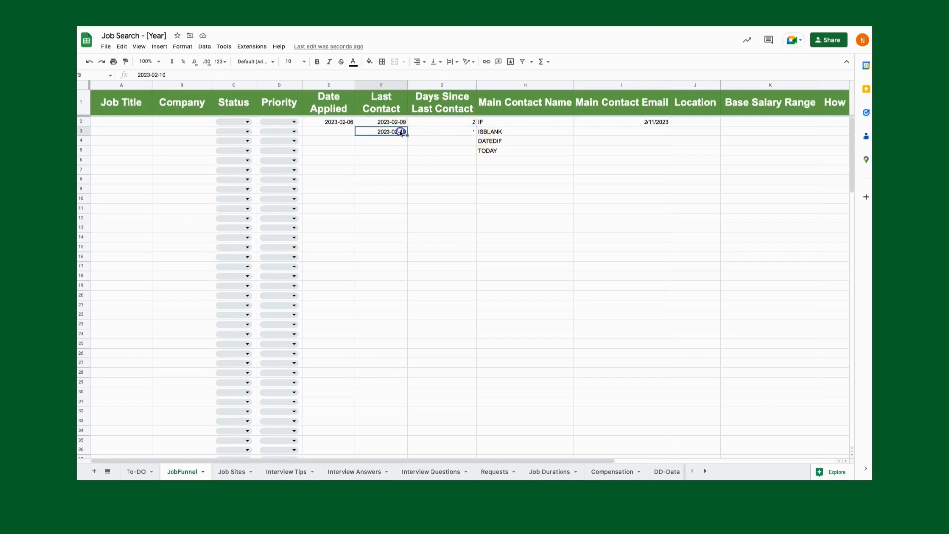
{"action": "key", "text": "Delete"}
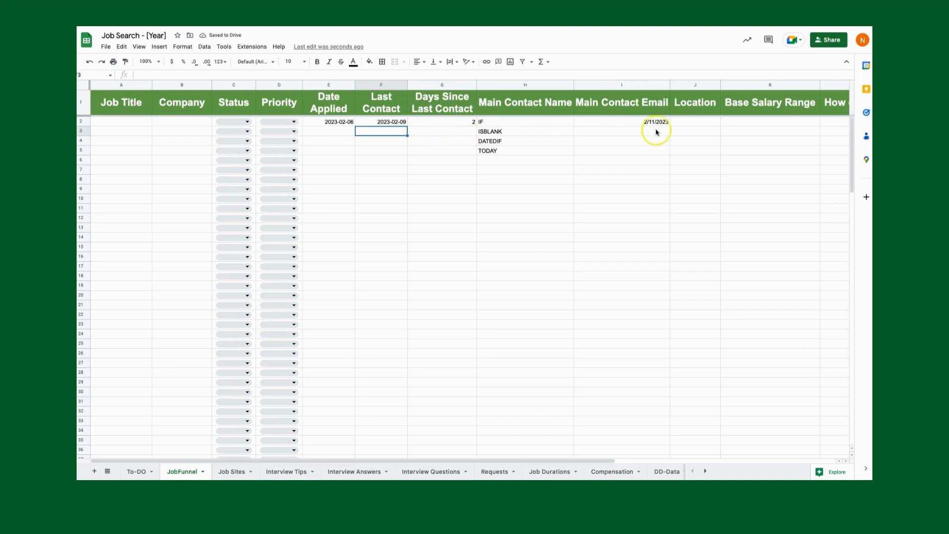
Step: Clear the function name notes and the TODAY formula from H2:I5
{"action": "left_click", "coordinate": [505, 123]}
{"action": "left_click", "coordinate": [507, 131]}
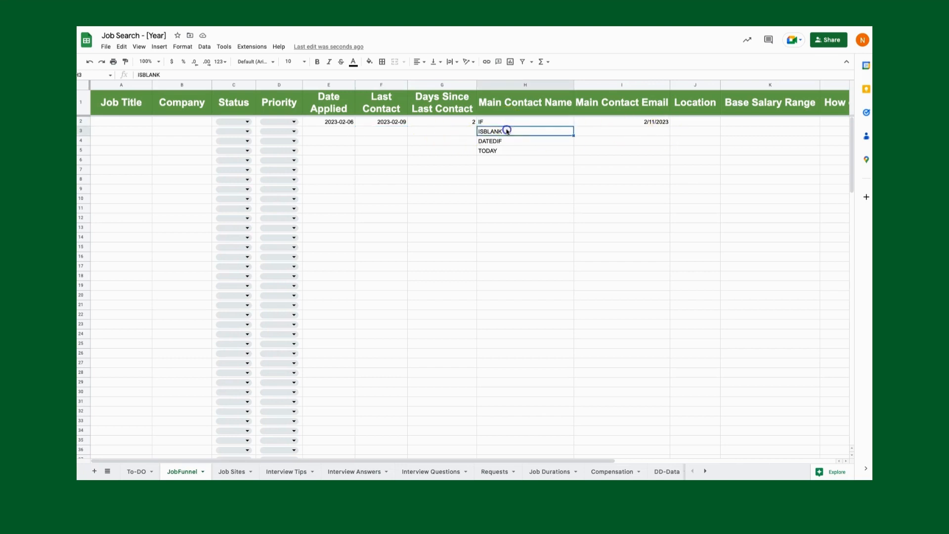
{"action": "left_click", "coordinate": [509, 142]}
{"action": "left_click", "coordinate": [510, 152]}
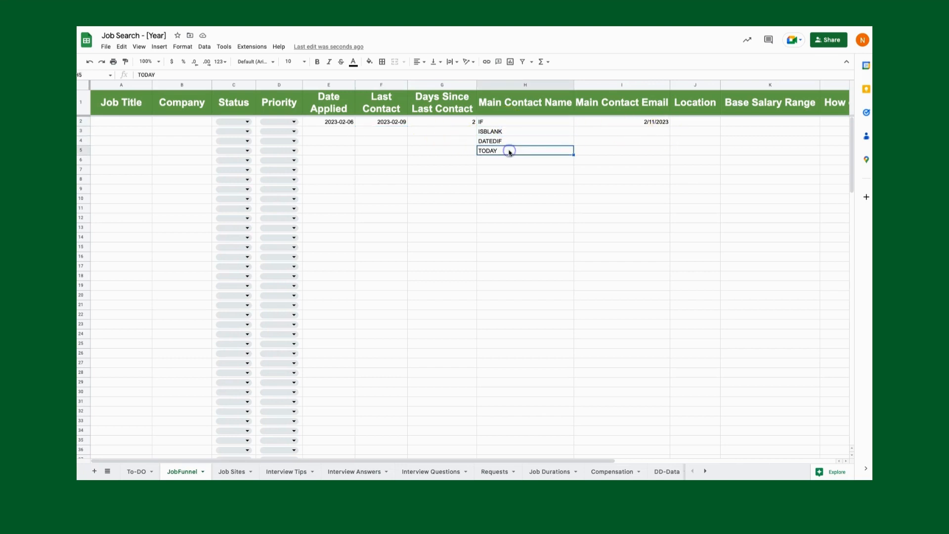
{"action": "left_click_drag", "start_coordinate": [519, 123], "coordinate": [643, 151]}
{"action": "key", "text": "Delete"}
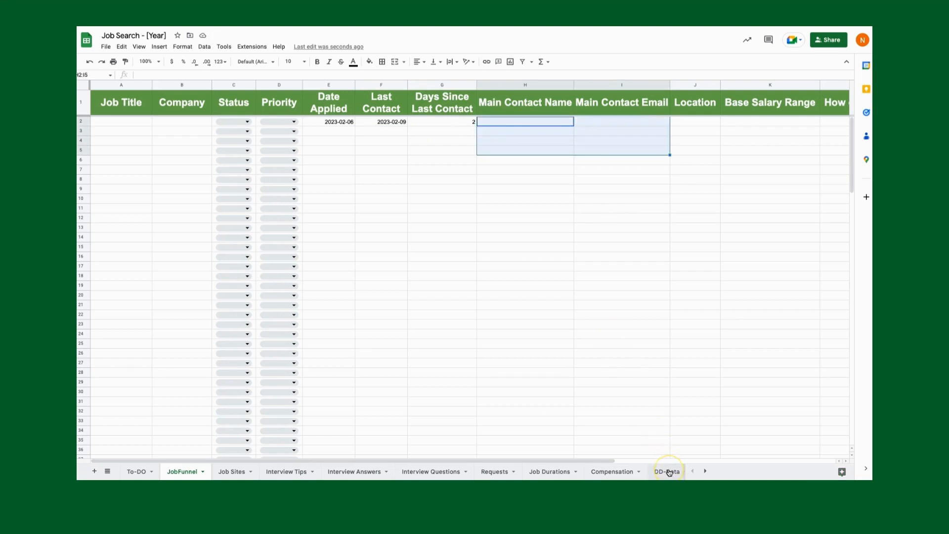
{"action": "left_click", "coordinate": [174, 476]}
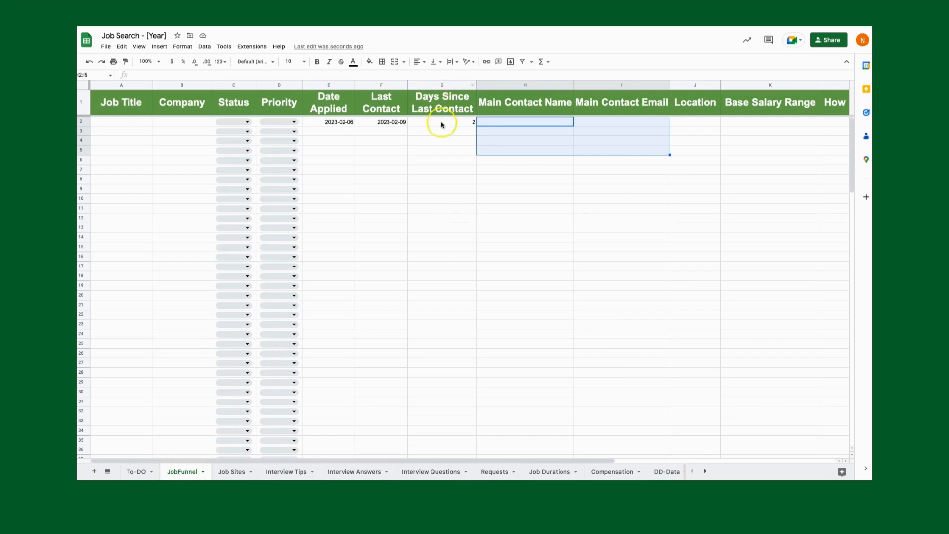
{"action": "left_click_drag", "start_coordinate": [442, 124], "coordinate": [344, 123]}
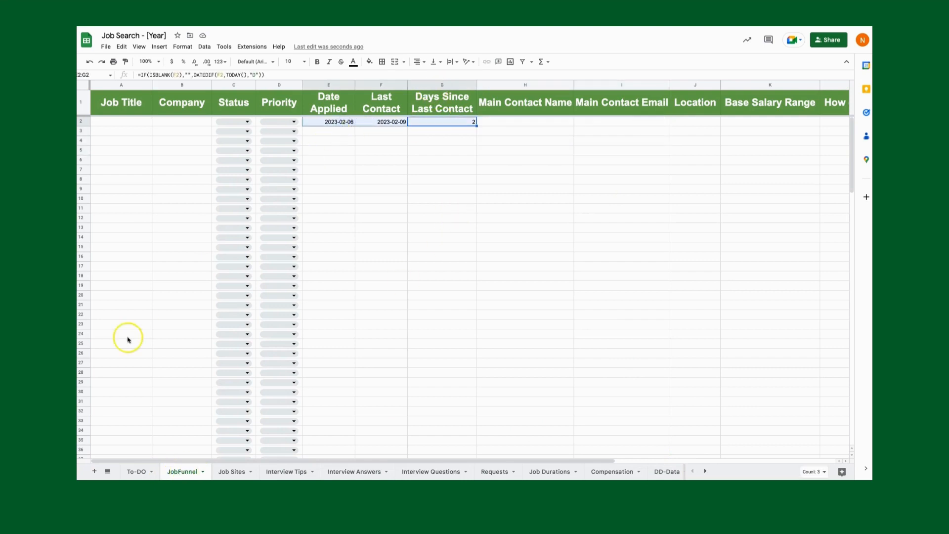